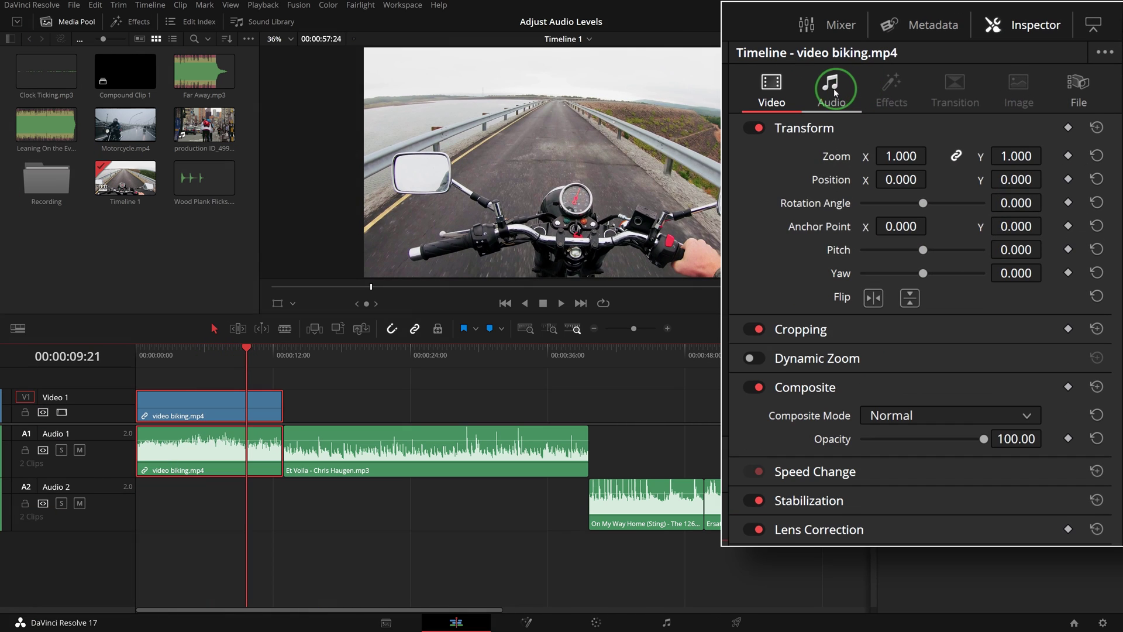
# Set the video biking.mp4 clip's volume to -2 dB in the Inspector's Audio settings.
pyautogui.click(943, 59)
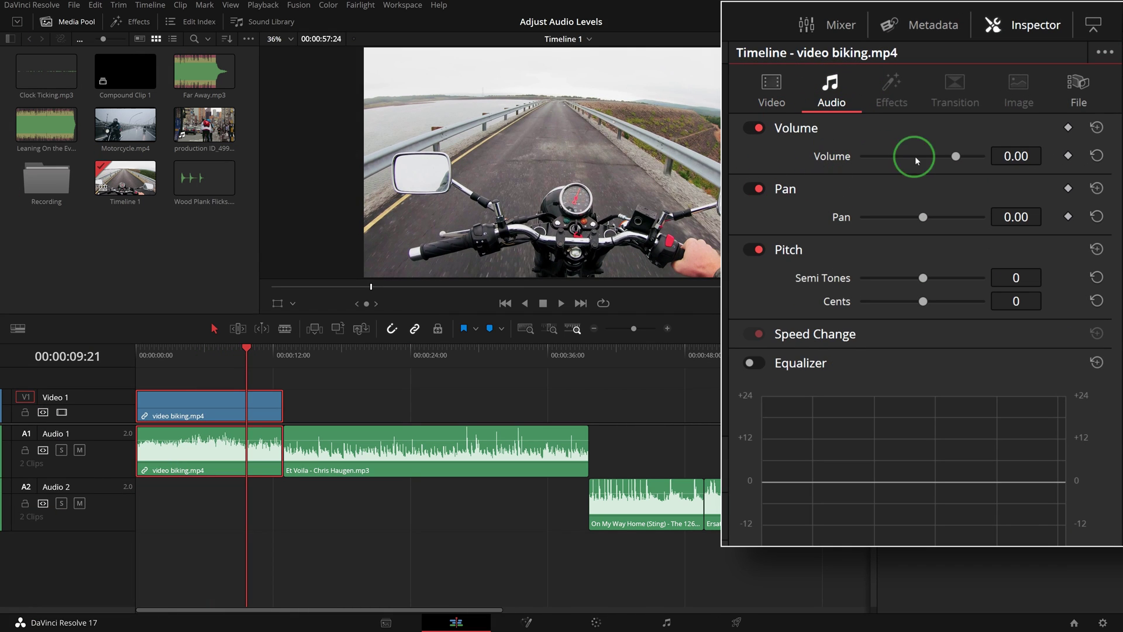
pyautogui.moveTo(955, 156); pyautogui.dragTo(949, 157)
pyautogui.click(1011, 155)
pyautogui.press('BackSpace')
pyautogui.write('-2')
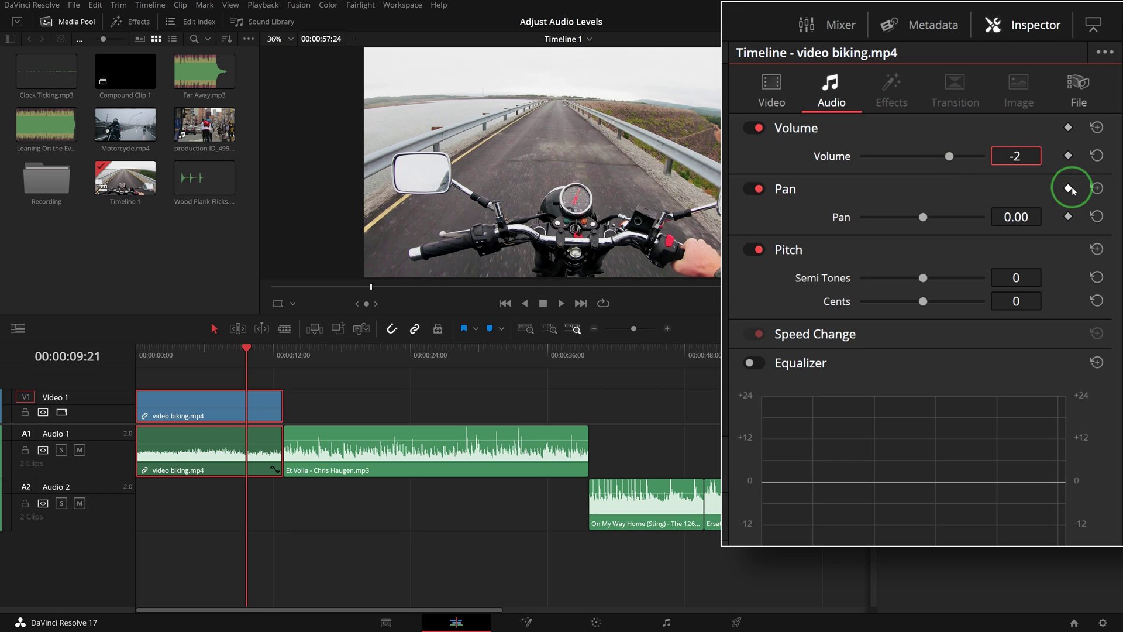
pyautogui.press('Return')
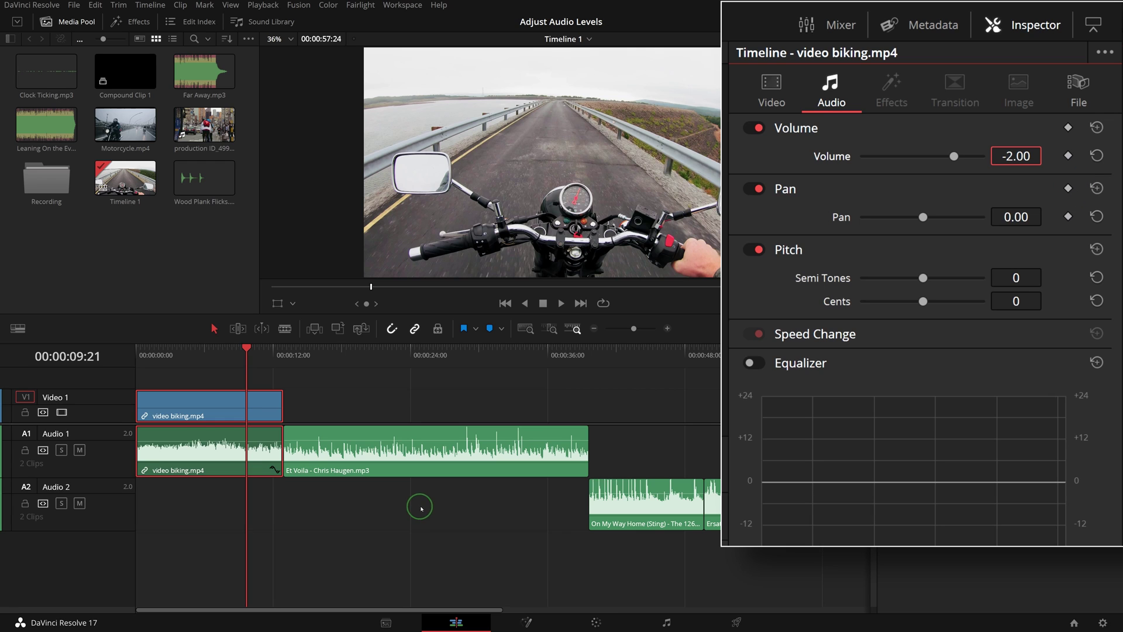
# Select both Audio 1 clips and set their shared volume to -3 dB.
pyautogui.moveTo(439, 507); pyautogui.dragTo(246, 406)
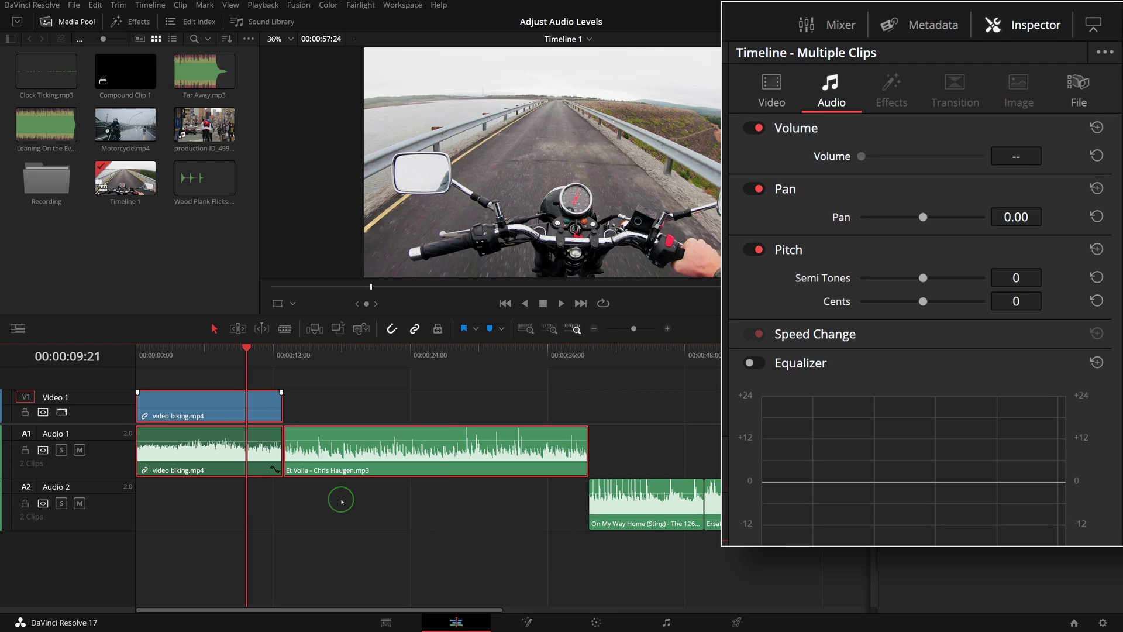
pyautogui.click(1018, 155)
pyautogui.moveTo(1018, 155); pyautogui.dragTo(999, 155)
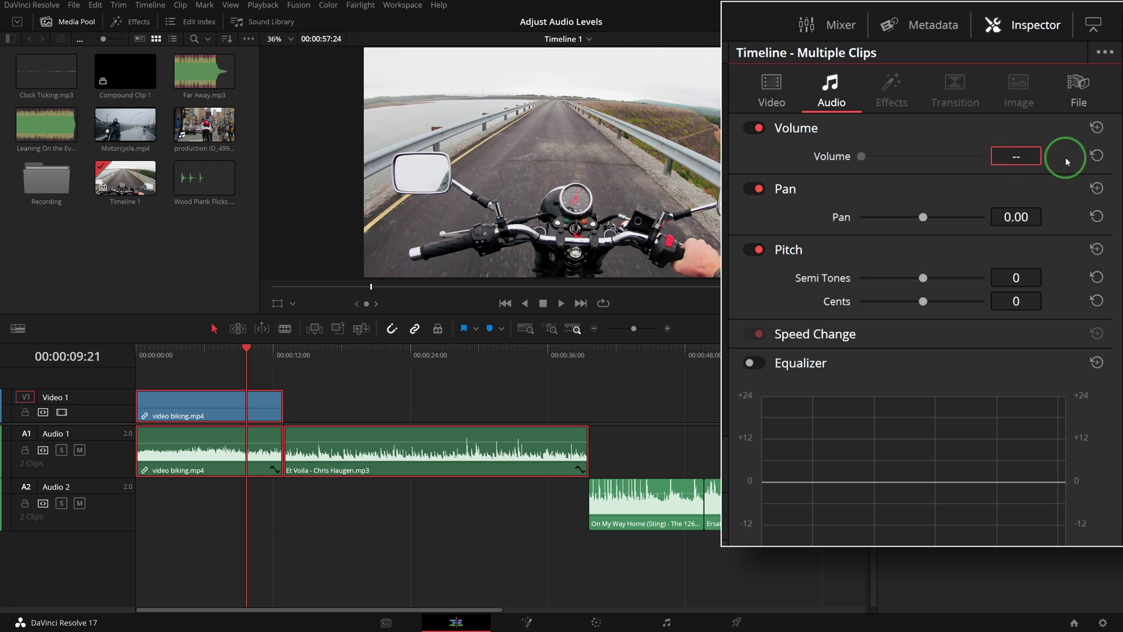
pyautogui.click(1031, 157)
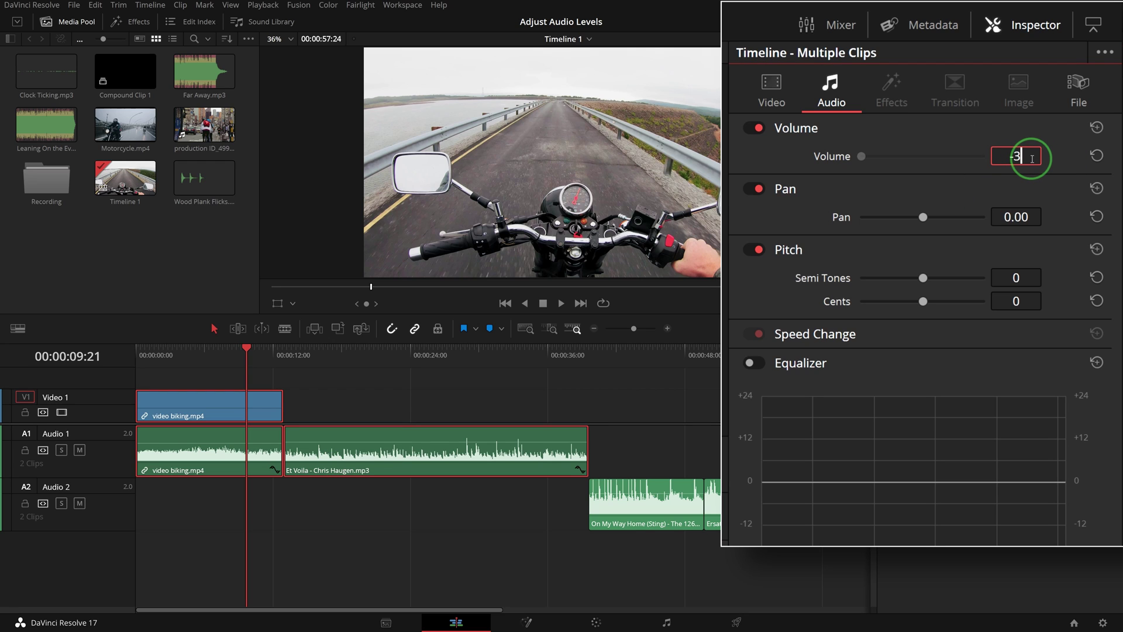
pyautogui.write('-3')
pyautogui.press('Return')
# Check that Et Voila and video biking.mp4 each read -3 dB, then deselect all clips.
pyautogui.click(350, 448)
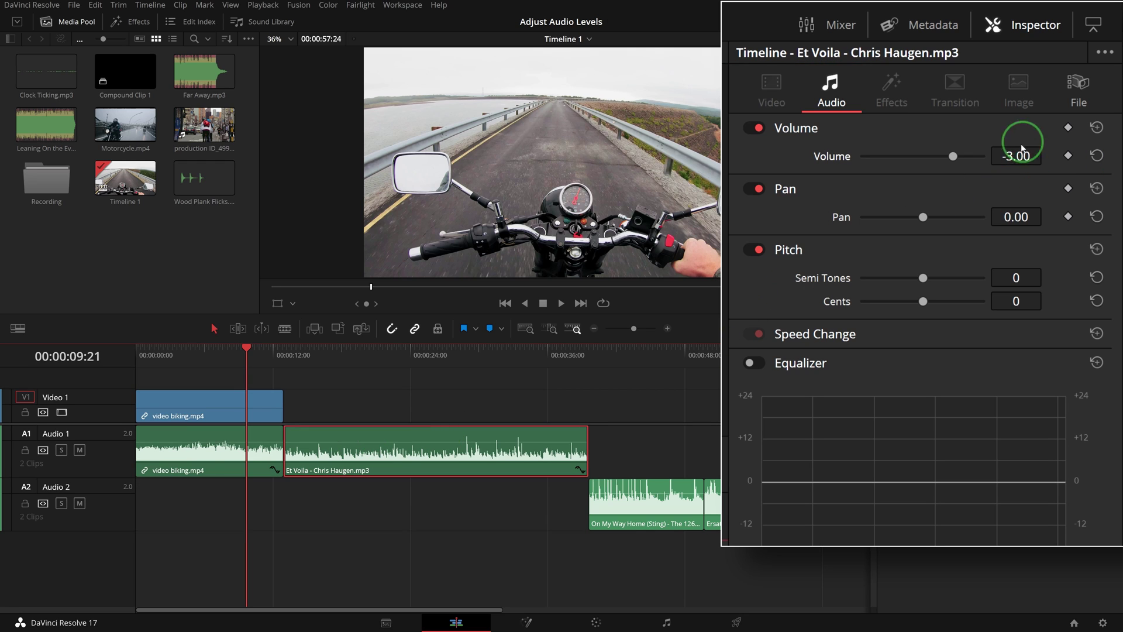
pyautogui.click(270, 452)
pyautogui.click(483, 501)
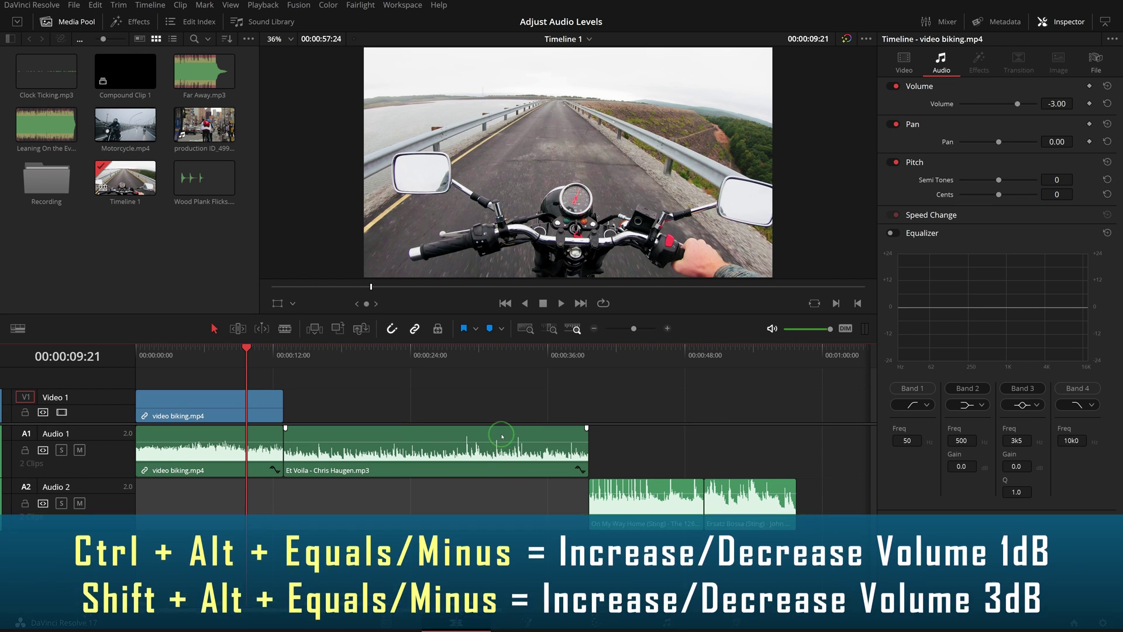
# Nudge the Et Voila clip's volume in 1 dB and 3 dB shortcut steps until it reads 0.00 dB.
pyautogui.click(501, 436)
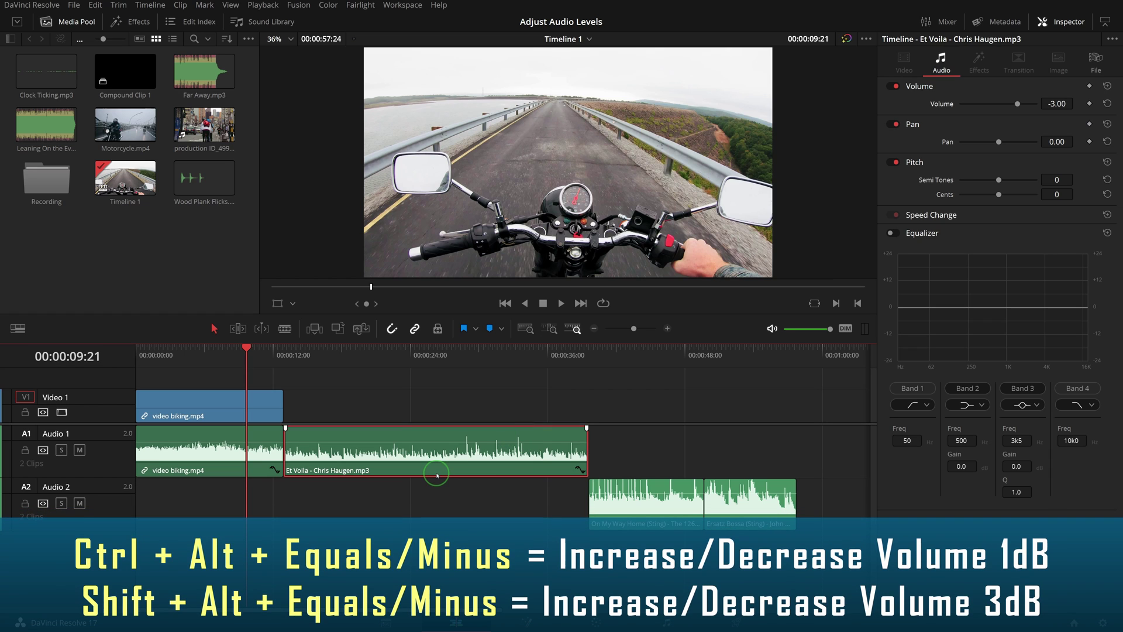
pyautogui.hotkey('ctrl', 'alt', '=')
pyautogui.hotkey('ctrl', 'alt', '=')
pyautogui.hotkey('ctrl', 'alt', '=')
pyautogui.hotkey('ctrl', 'alt', '=')
pyautogui.hotkey('ctrl', 'alt', '=')
pyautogui.hotkey('ctrl', 'alt', '=')
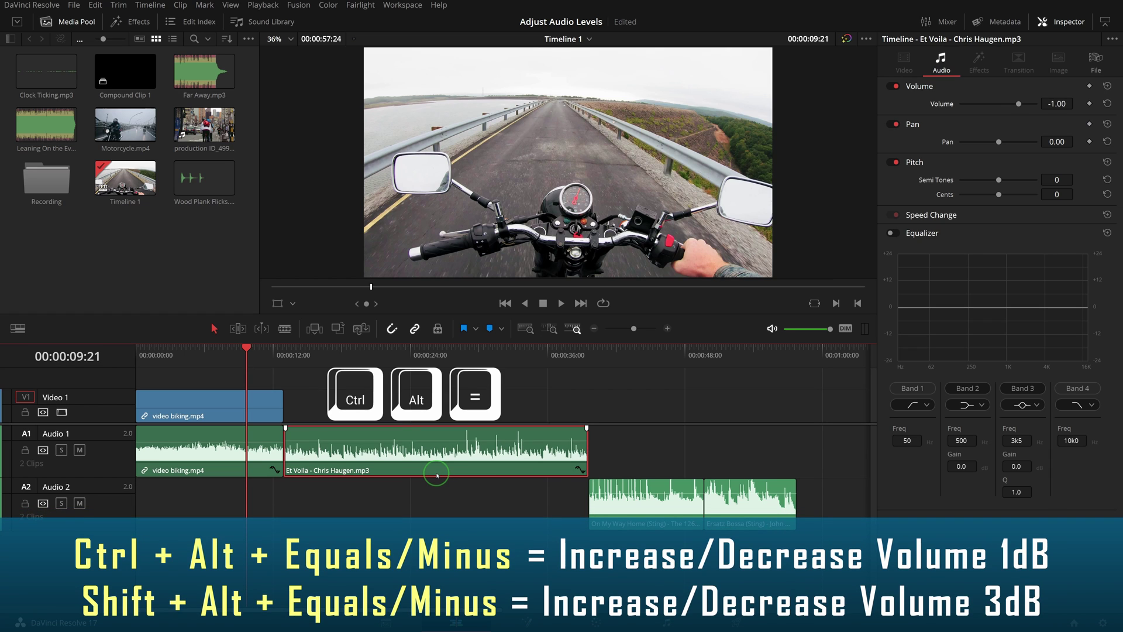
pyautogui.hotkey('ctrl', 'alt', '=')
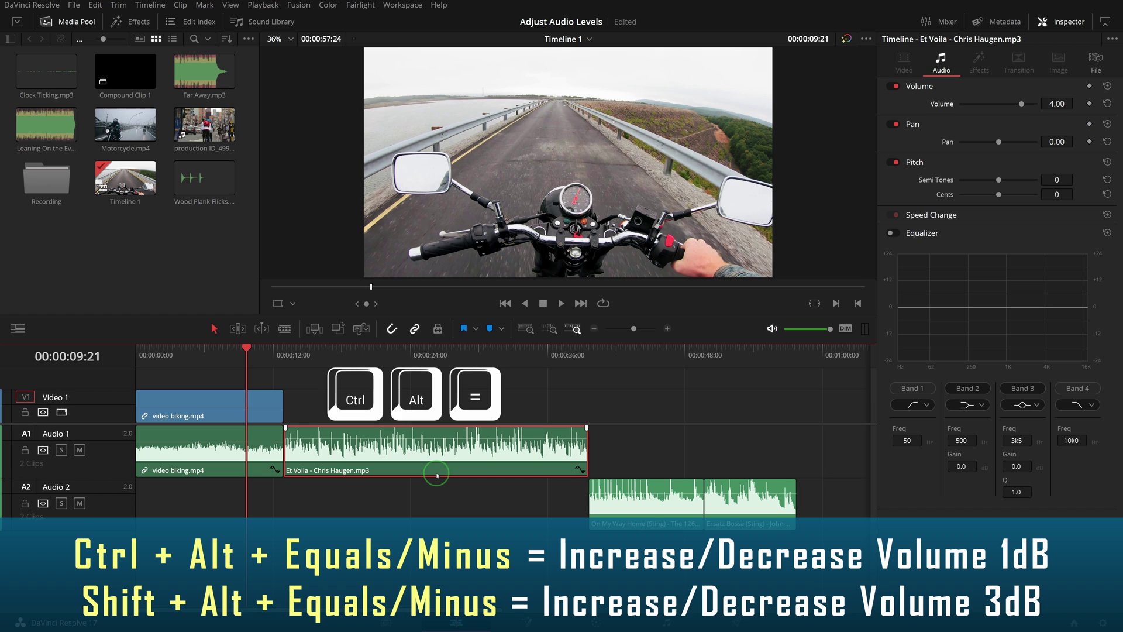
pyautogui.hotkey('ctrl', 'alt', '-')
pyautogui.hotkey('ctrl', 'alt', '-')
pyautogui.hotkey('ctrl', 'alt', '-')
pyautogui.hotkey('ctrl', 'alt', '-')
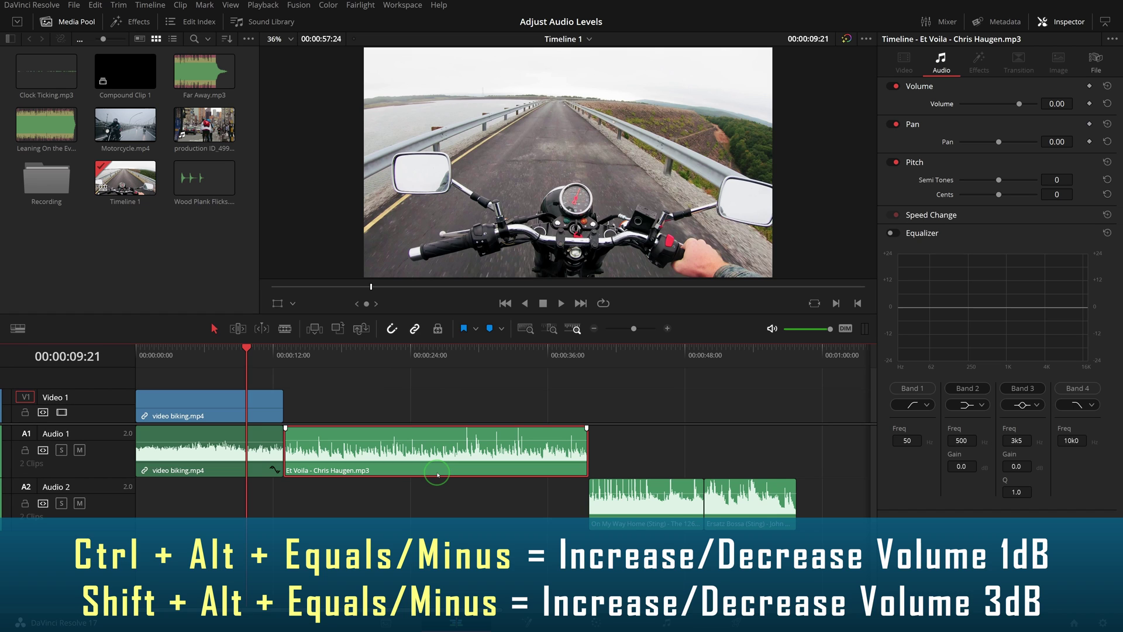
pyautogui.hotkey('shift', 'alt', '=')
pyautogui.hotkey('shift', 'alt', '=')
pyautogui.hotkey('shift', 'alt', '=')
pyautogui.hotkey('shift', 'alt', '=')
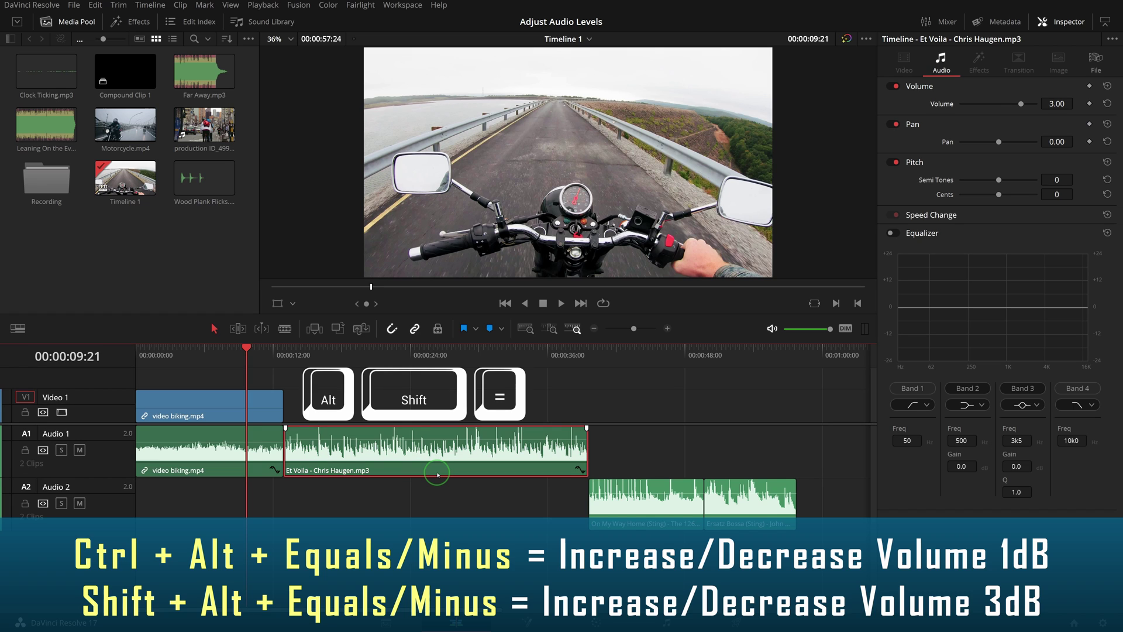
pyautogui.hotkey('shift', 'alt', '-')
pyautogui.hotkey('shift', 'alt', '-')
pyautogui.hotkey('shift', 'alt', '-')
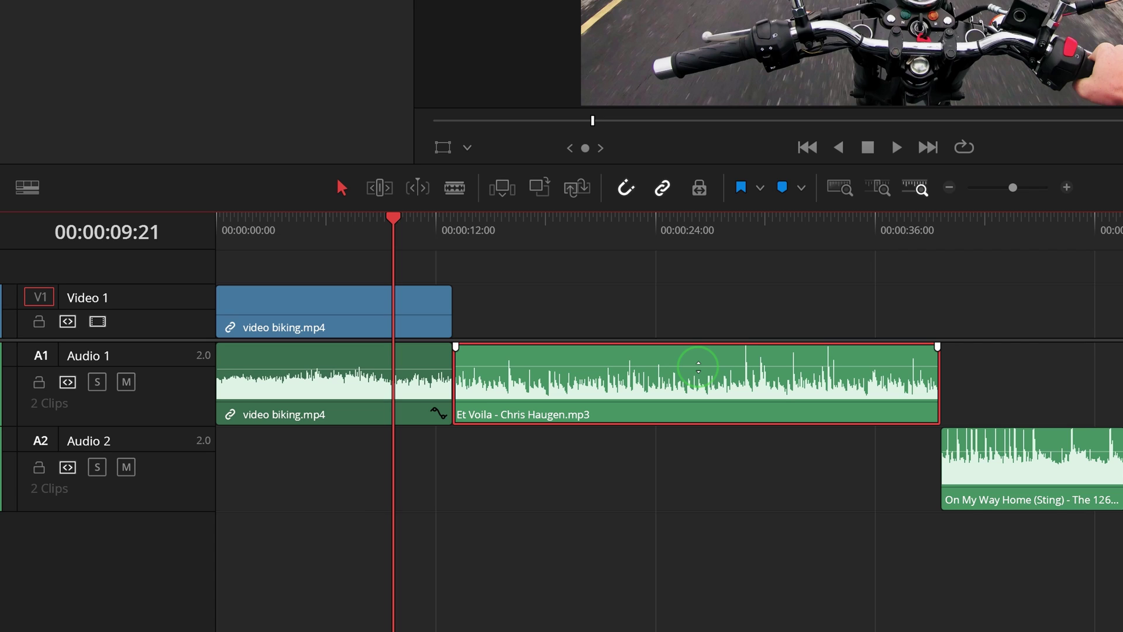
# Drag the Et Voila volume line to about +3.57 dB and keep waveforms bottom-aligned in Timeline View Options.
pyautogui.click(699, 366)
pyautogui.moveTo(699, 367); pyautogui.dragTo(643, 366)
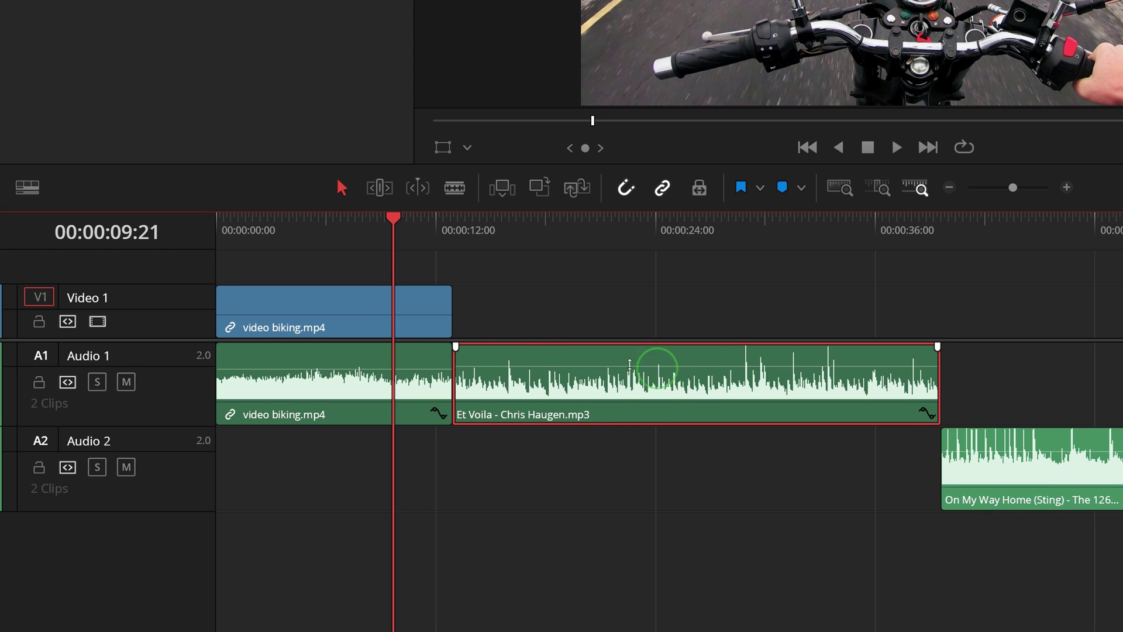
pyautogui.click(26, 187)
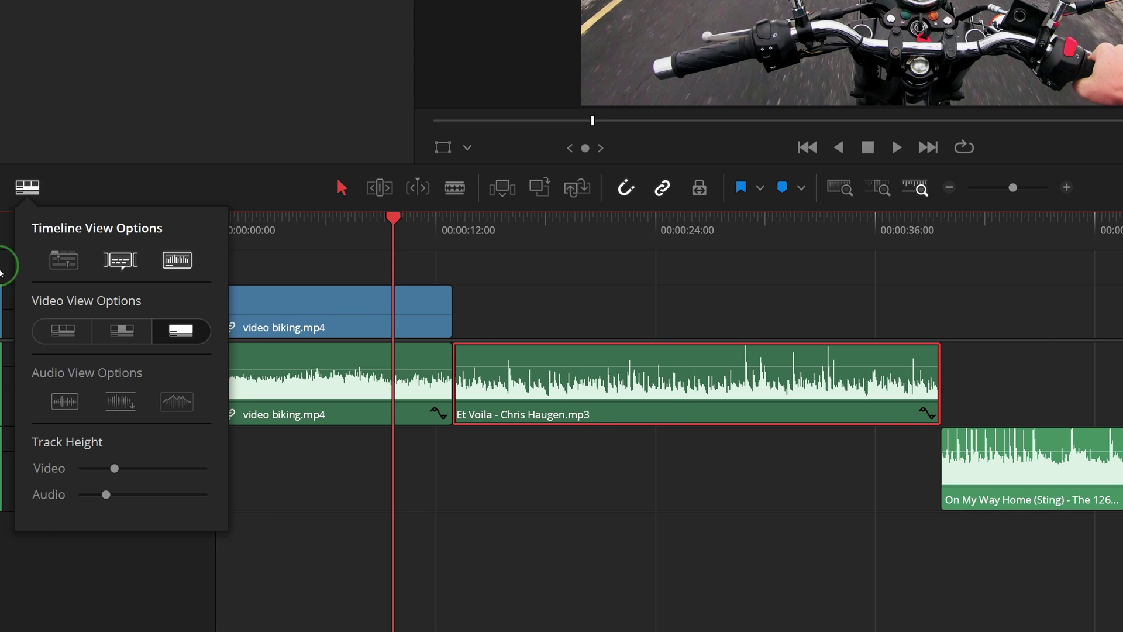
pyautogui.click(64, 402)
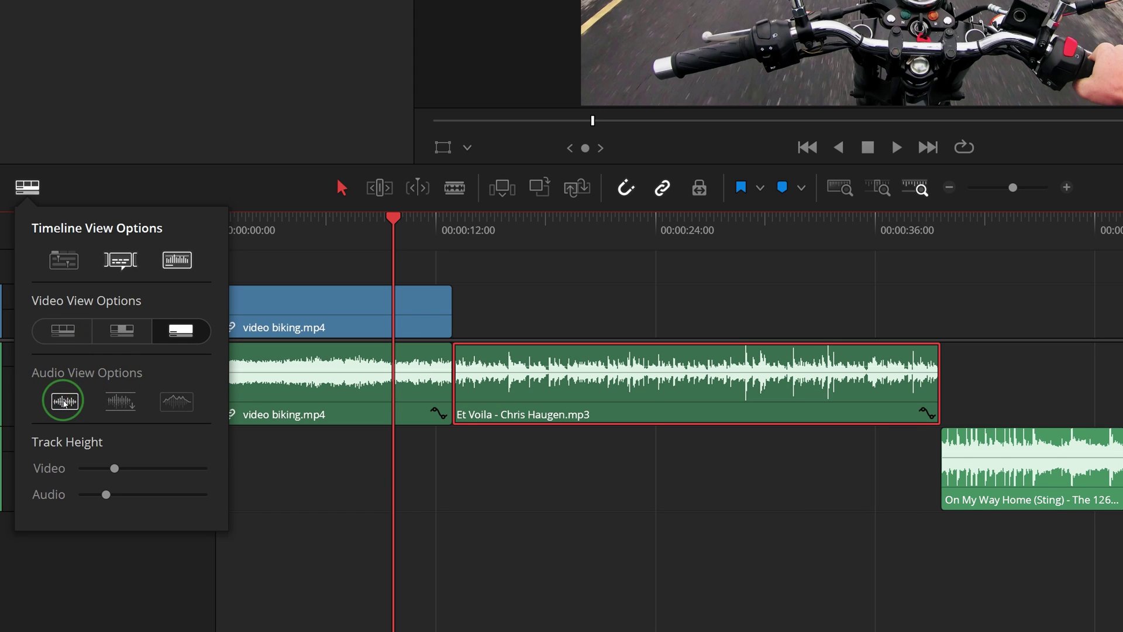
pyautogui.click(120, 401)
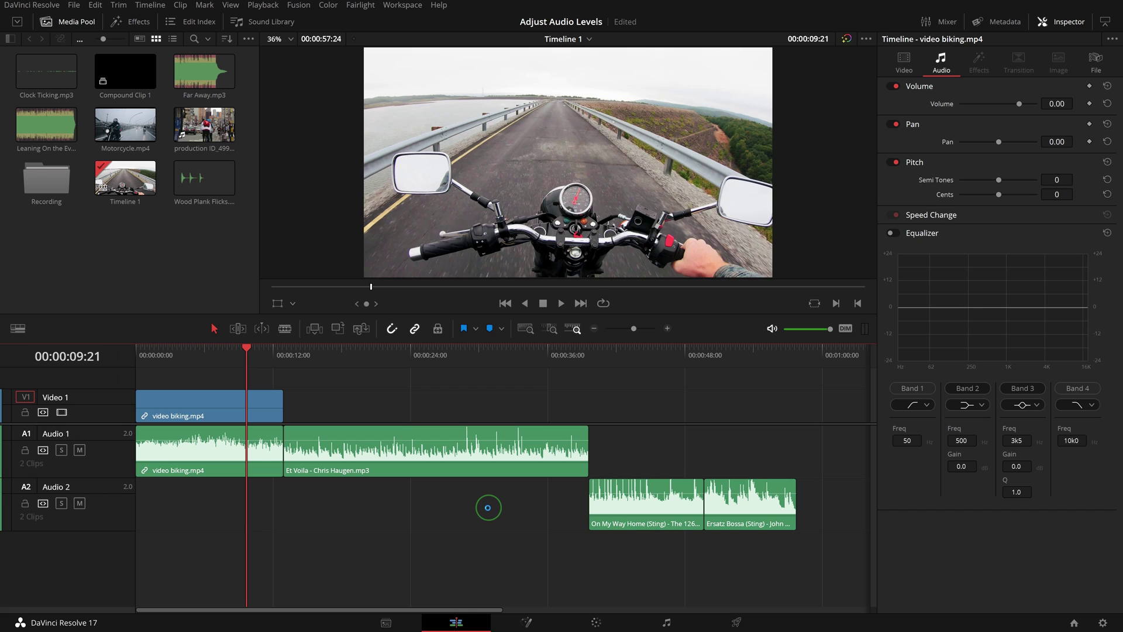
# Normalize all four timeline clips independently to -5 dBFS using Sample Peak Program.
pyautogui.click(488, 507)
pyautogui.hotkey('ctrl', 'a')
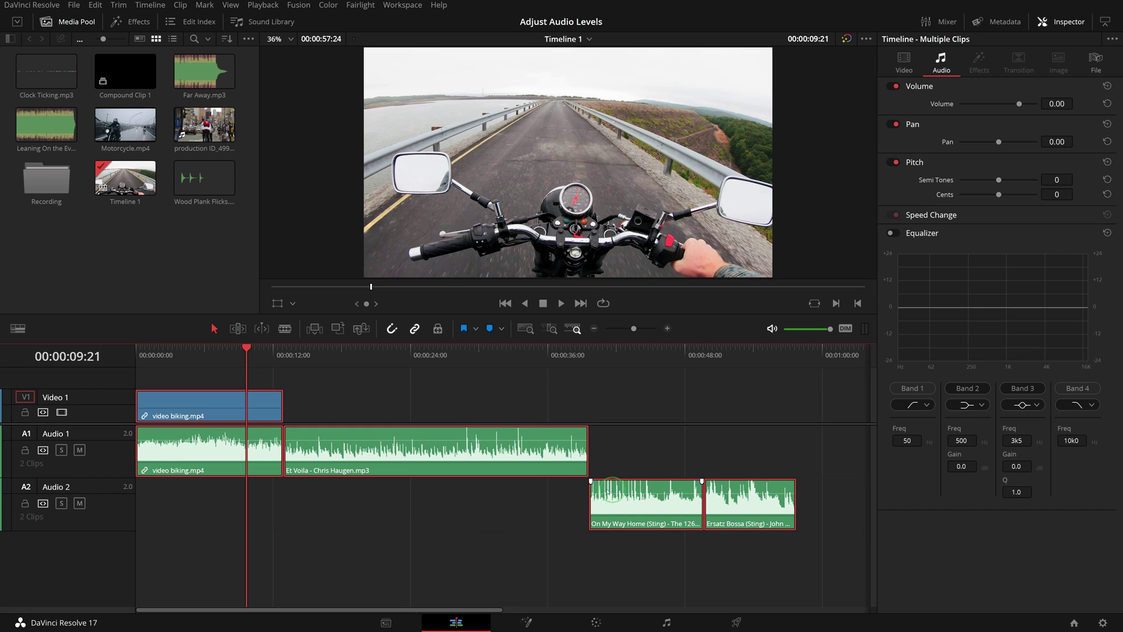
pyautogui.rightClick(499, 448)
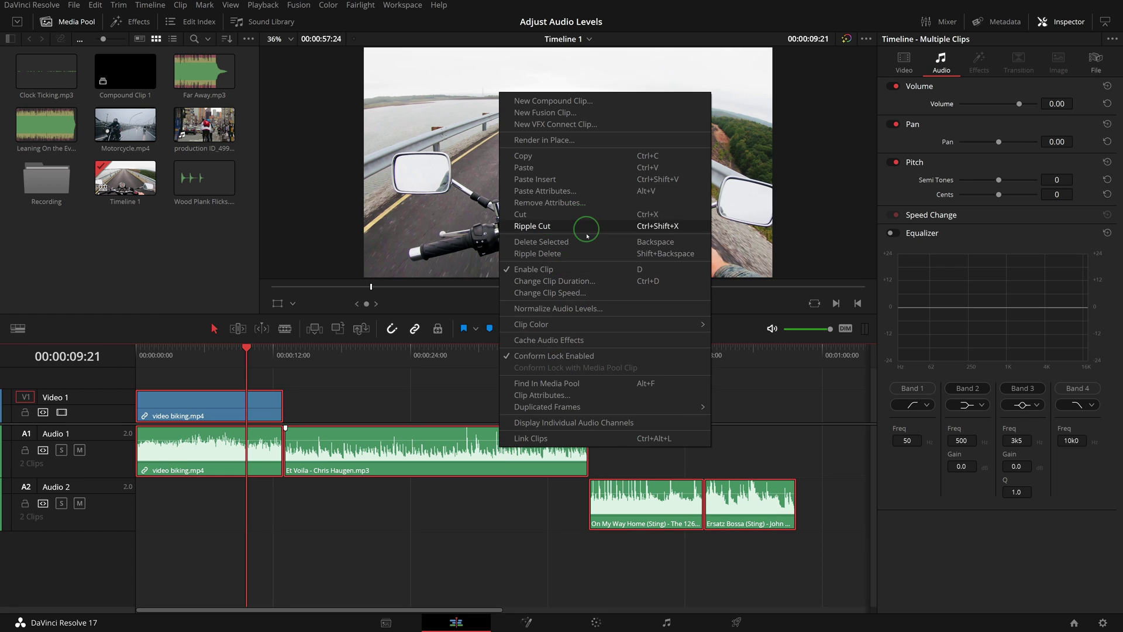
pyautogui.click(570, 309)
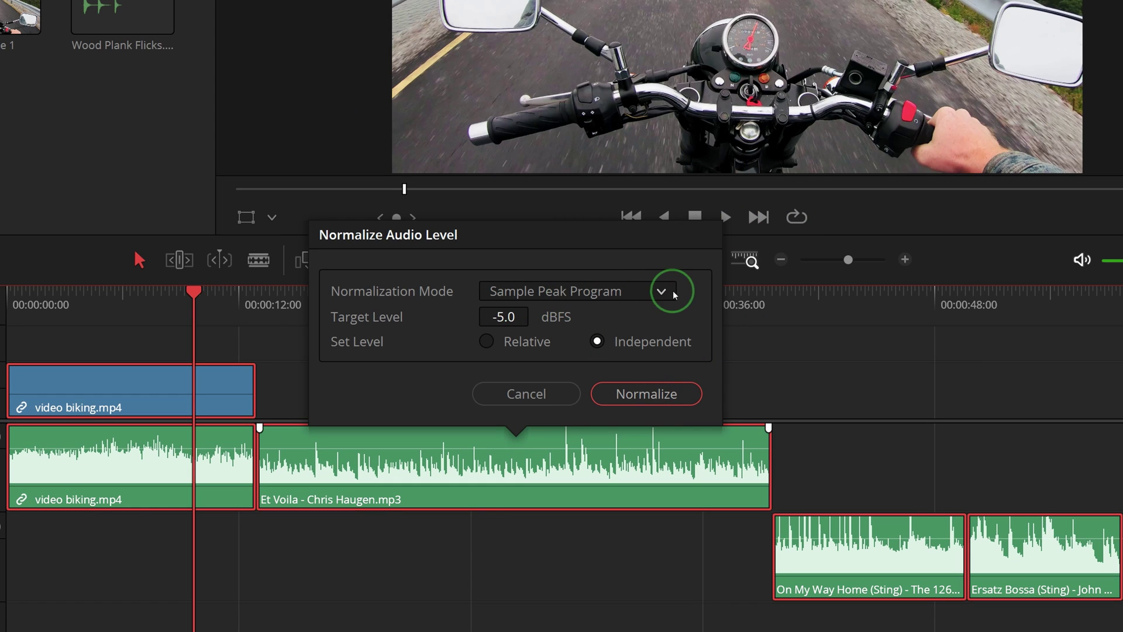
pyautogui.click(673, 293)
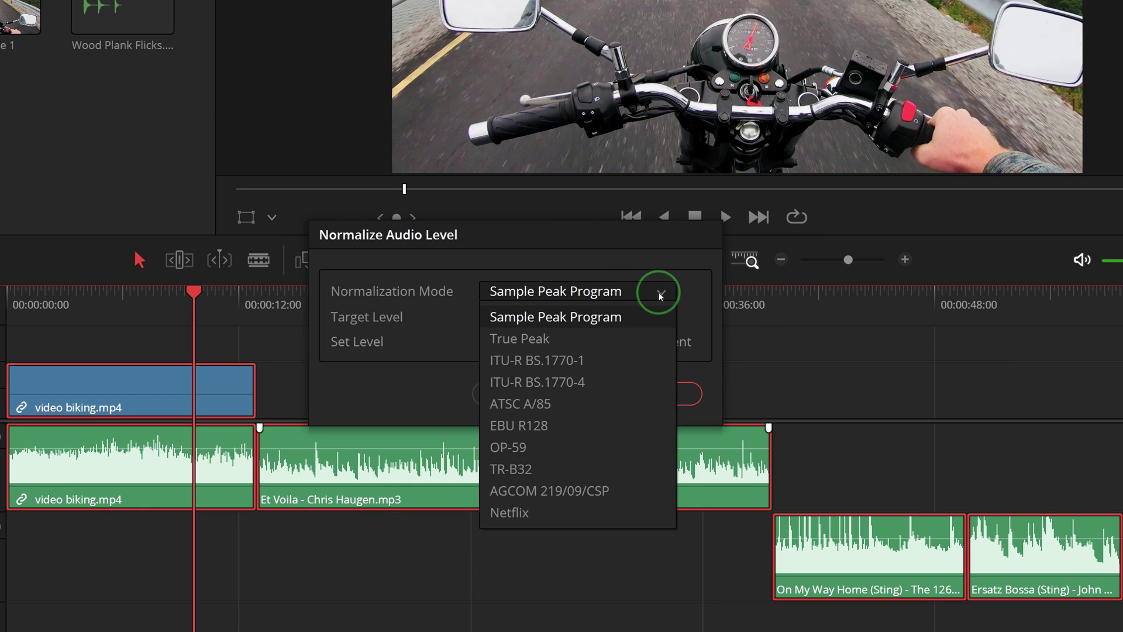
pyautogui.click(583, 298)
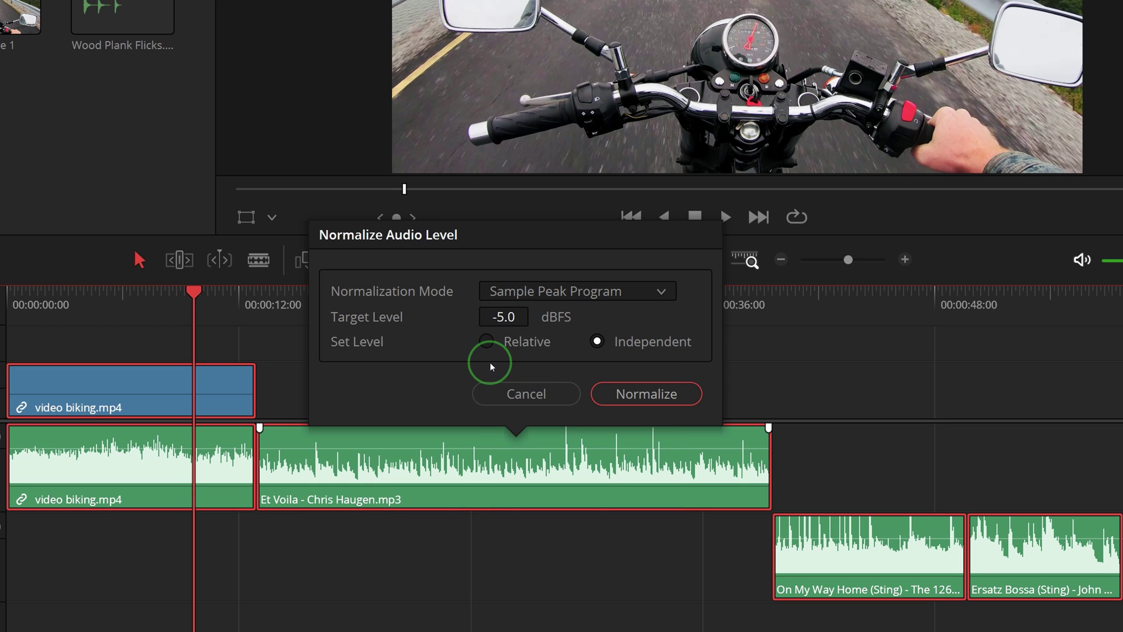
pyautogui.click(486, 342)
pyautogui.click(599, 342)
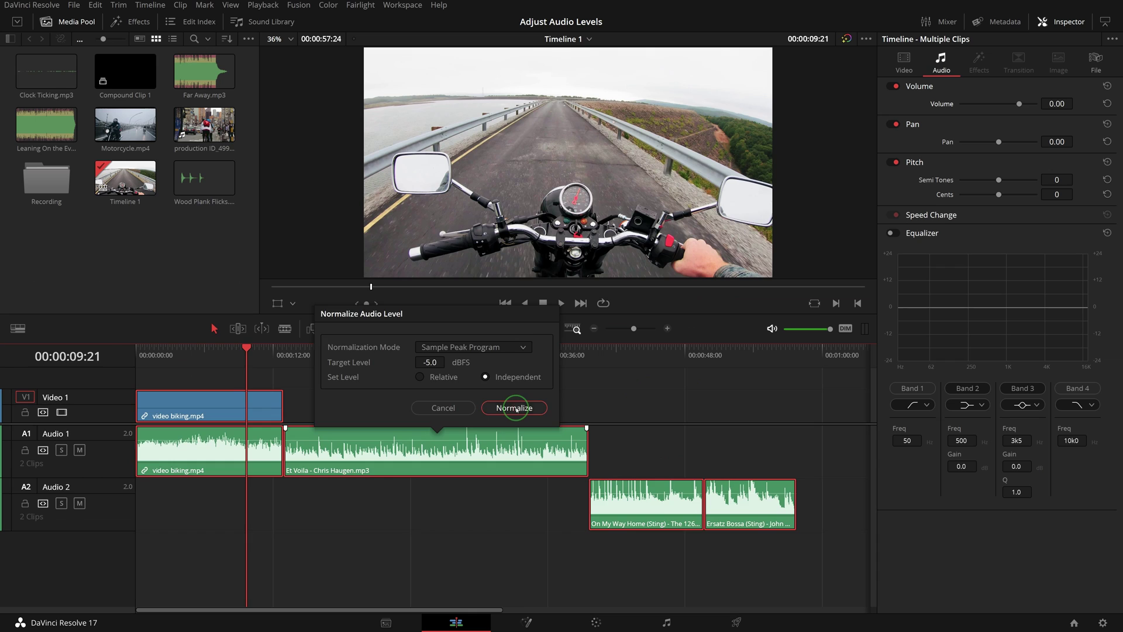
pyautogui.click(514, 408)
pyautogui.click(466, 511)
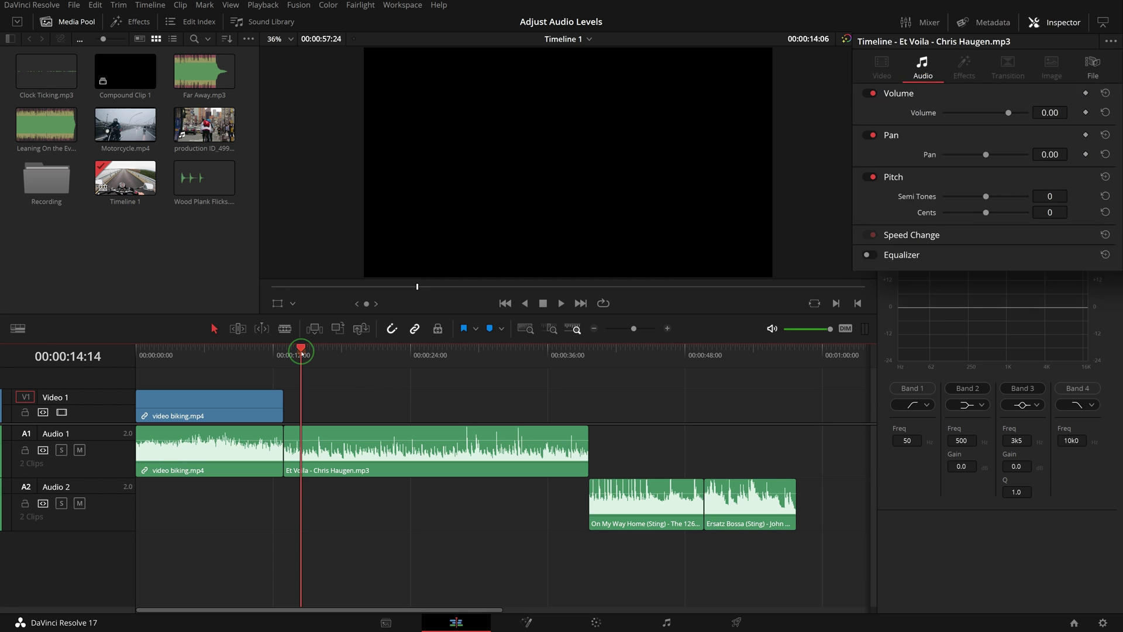
# Keyframe Et Voila's volume at 0.00 dB at 17:17 and at 7.18 dB at 17:28.
pyautogui.moveTo(301, 351); pyautogui.dragTo(336, 352)
pyautogui.click(377, 443)
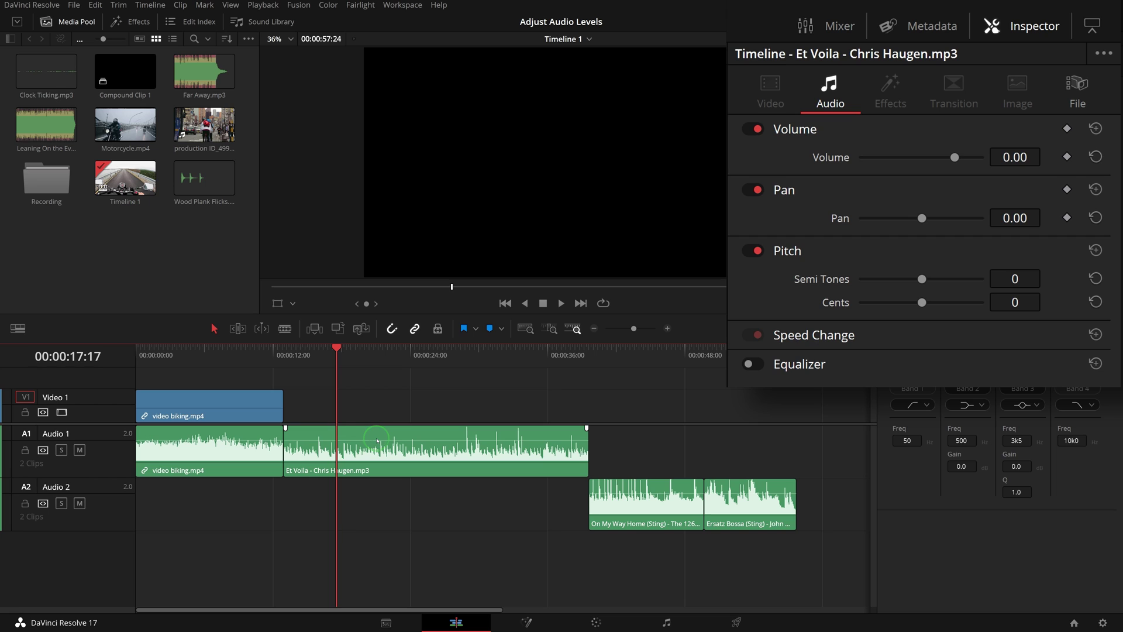
pyautogui.click(1067, 157)
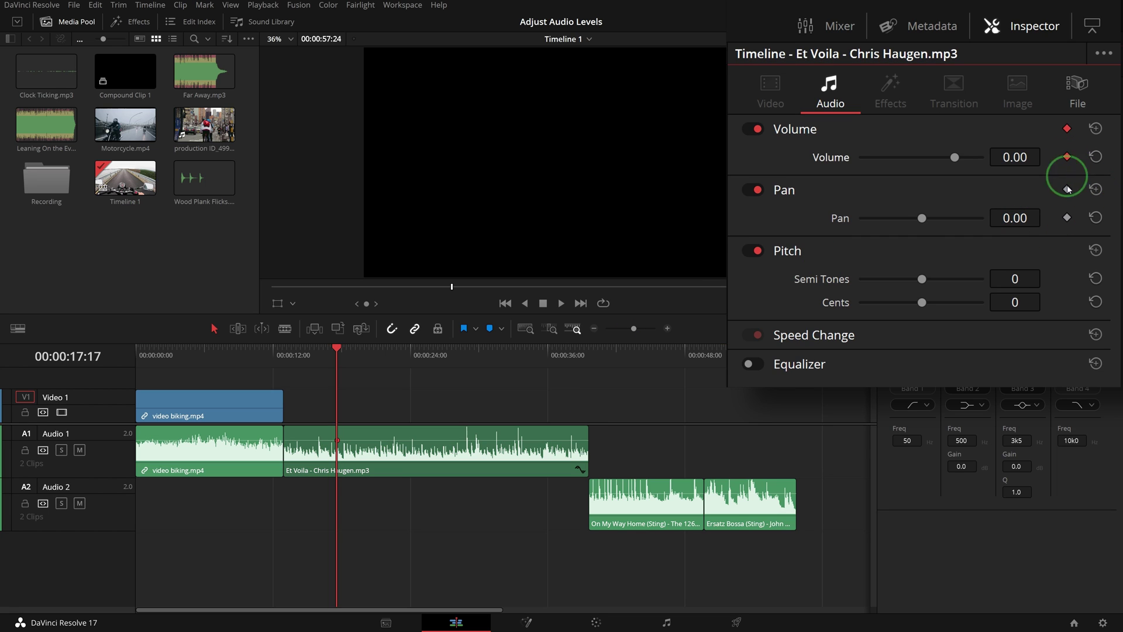
pyautogui.click(335, 348)
pyautogui.moveTo(335, 348); pyautogui.dragTo(340, 349)
pyautogui.click(934, 187)
pyautogui.moveTo(954, 158); pyautogui.dragTo(961, 158)
pyautogui.click(887, 351)
pyautogui.click(404, 452)
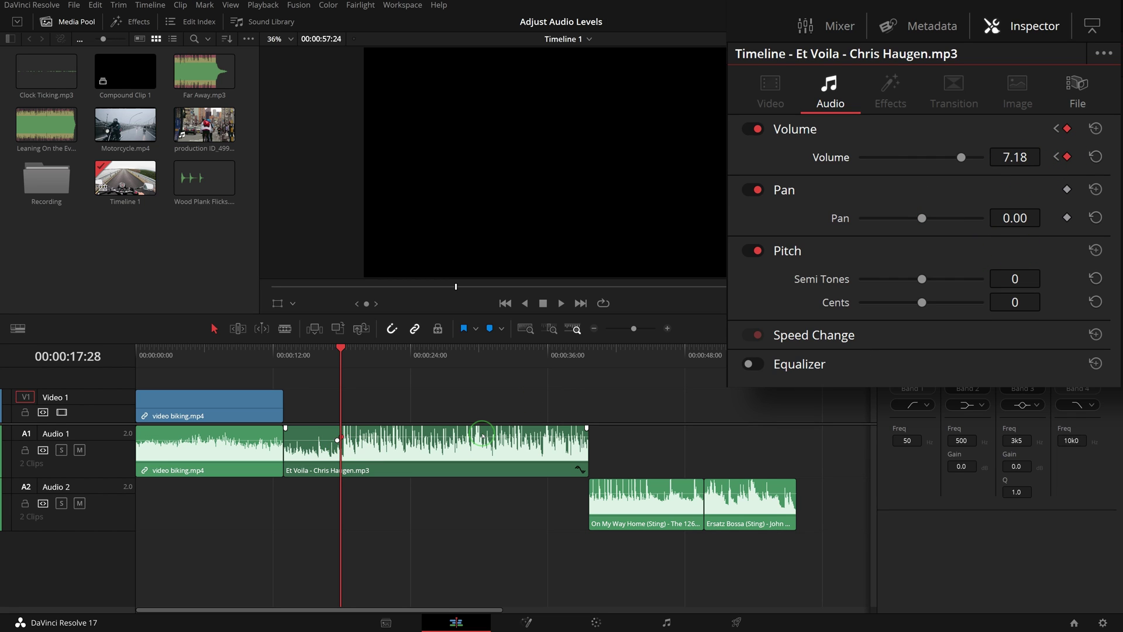
# Make the later volume keyframe Ease In and the earlier one Ease Out.
pyautogui.rightClick(1069, 156)
pyautogui.click(1012, 197)
pyautogui.click(1057, 156)
pyautogui.rightClick(1068, 158)
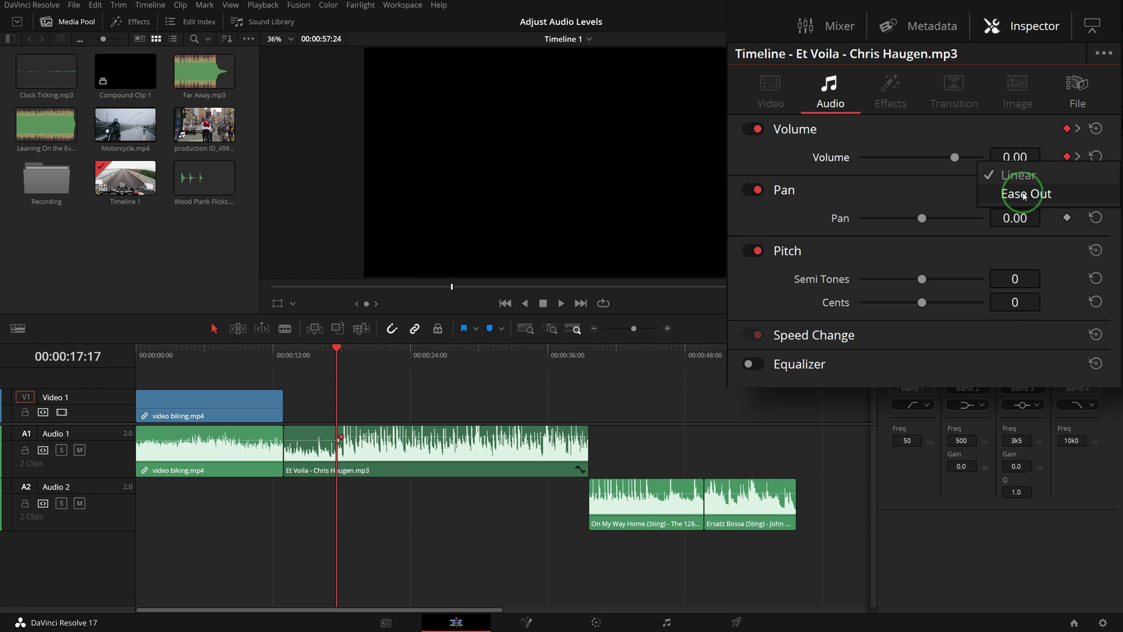
pyautogui.click(1024, 193)
pyautogui.click(392, 470)
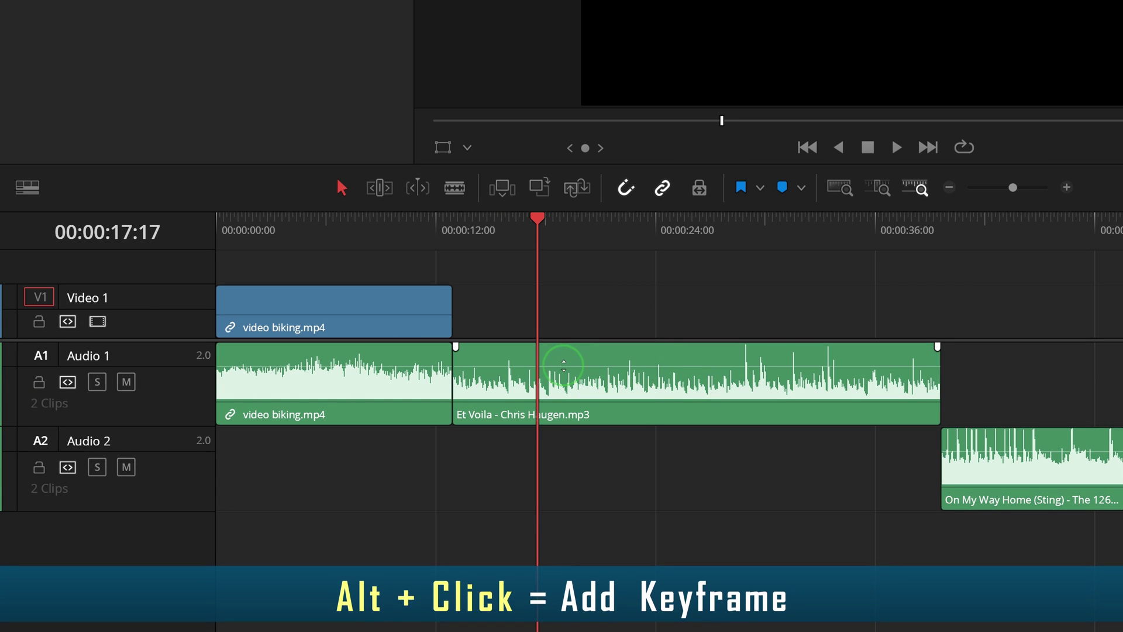
# Add four volume keyframes on Et Voila's line and lower the middle section between them.
pyautogui.keyDown('alt'); pyautogui.click(561, 366); pyautogui.keyUp('alt')
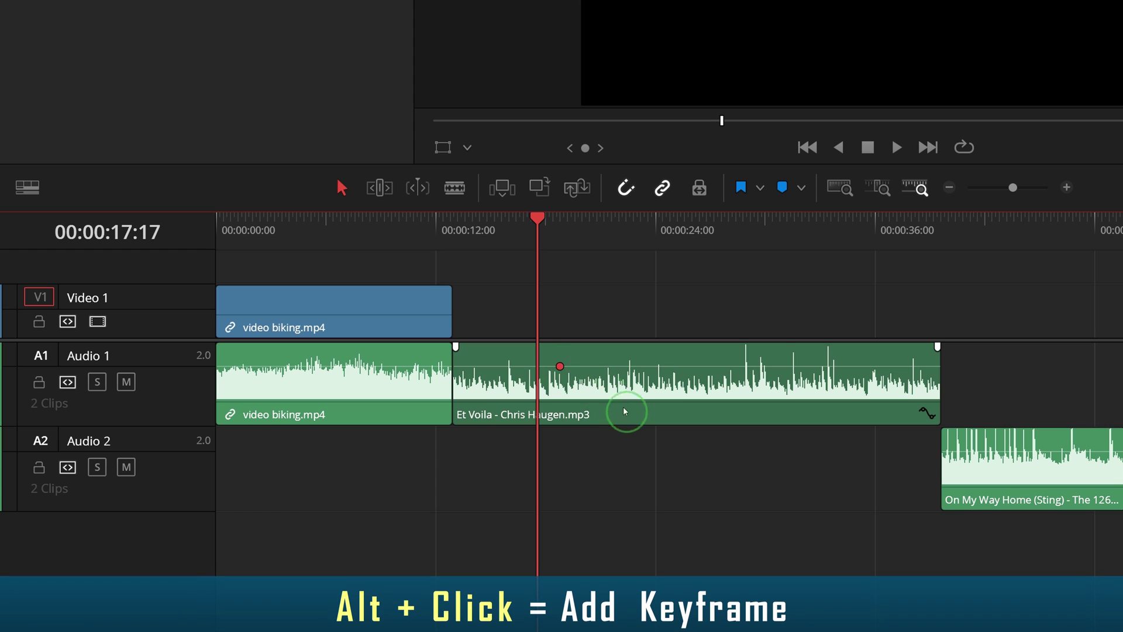
pyautogui.keyDown('alt'); pyautogui.click(567, 366); pyautogui.keyUp('alt')
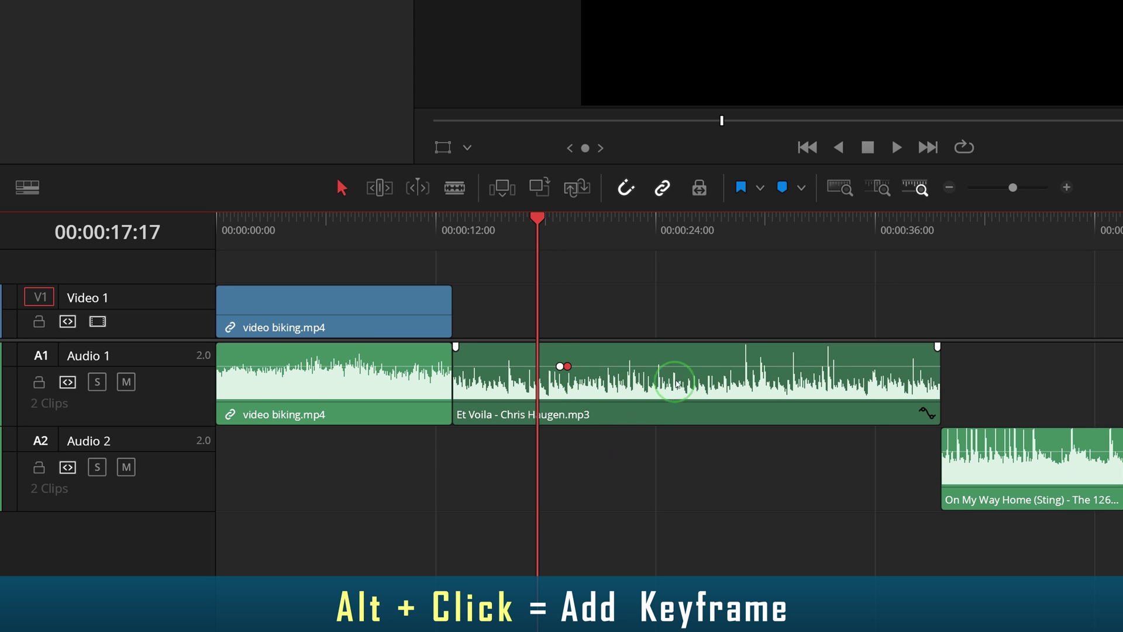
pyautogui.moveTo(660, 368)
pyautogui.mouseDown()
pyautogui.moveTo(661, 358)
pyautogui.moveTo(661, 374)
pyautogui.mouseUp()
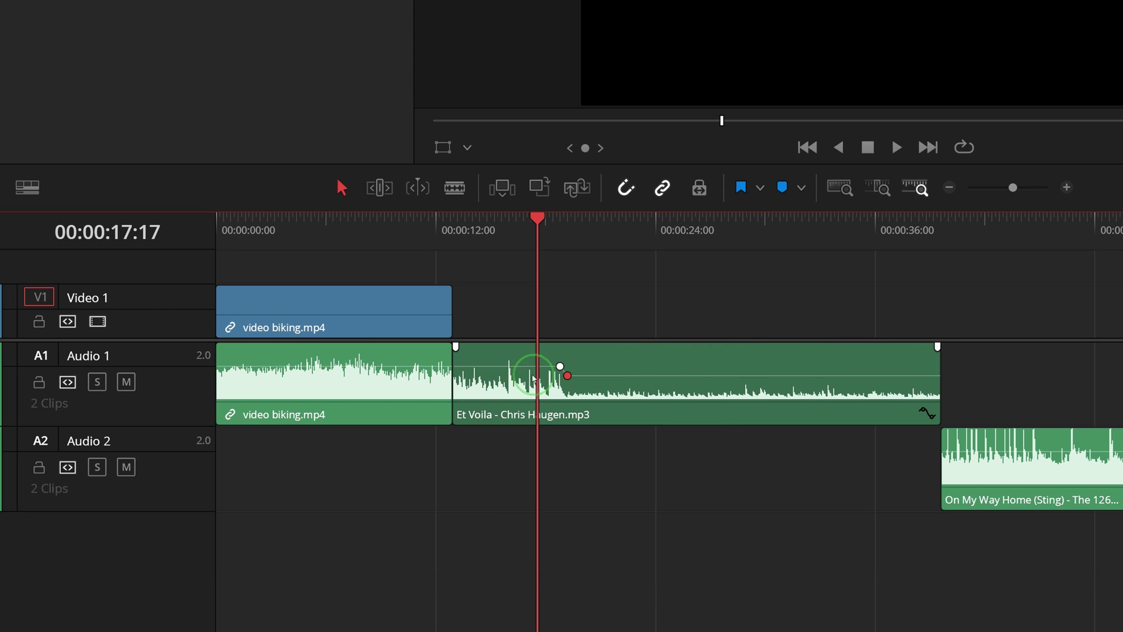
pyautogui.moveTo(514, 365); pyautogui.dragTo(514, 361)
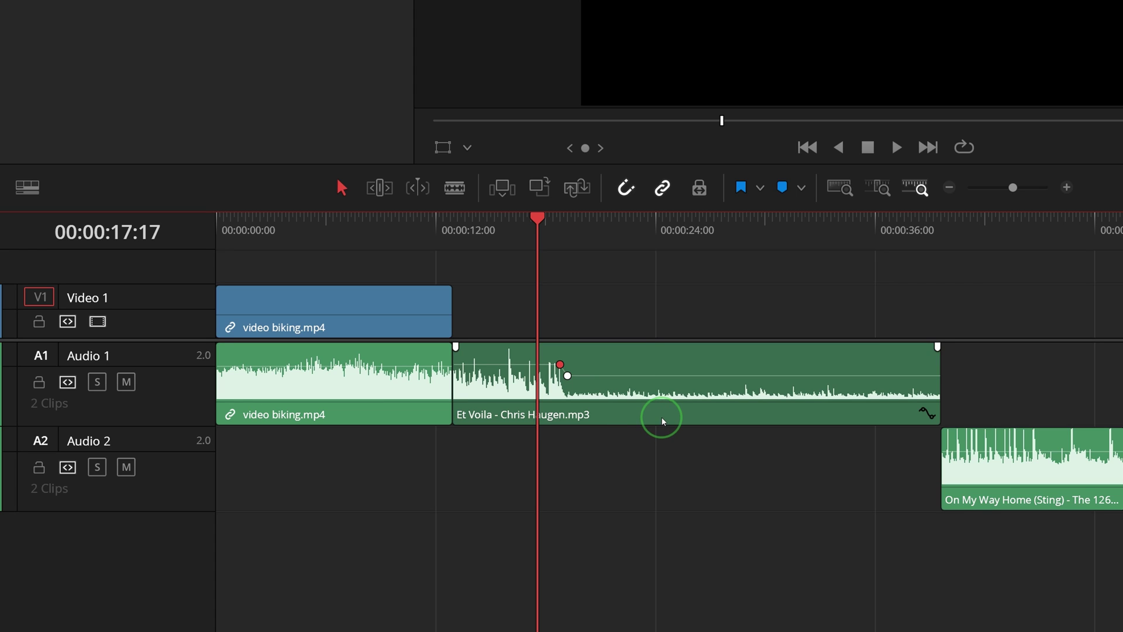
pyautogui.keyDown('alt'); pyautogui.click(708, 377); pyautogui.keyUp('alt')
pyautogui.moveTo(744, 375); pyautogui.dragTo(747, 363)
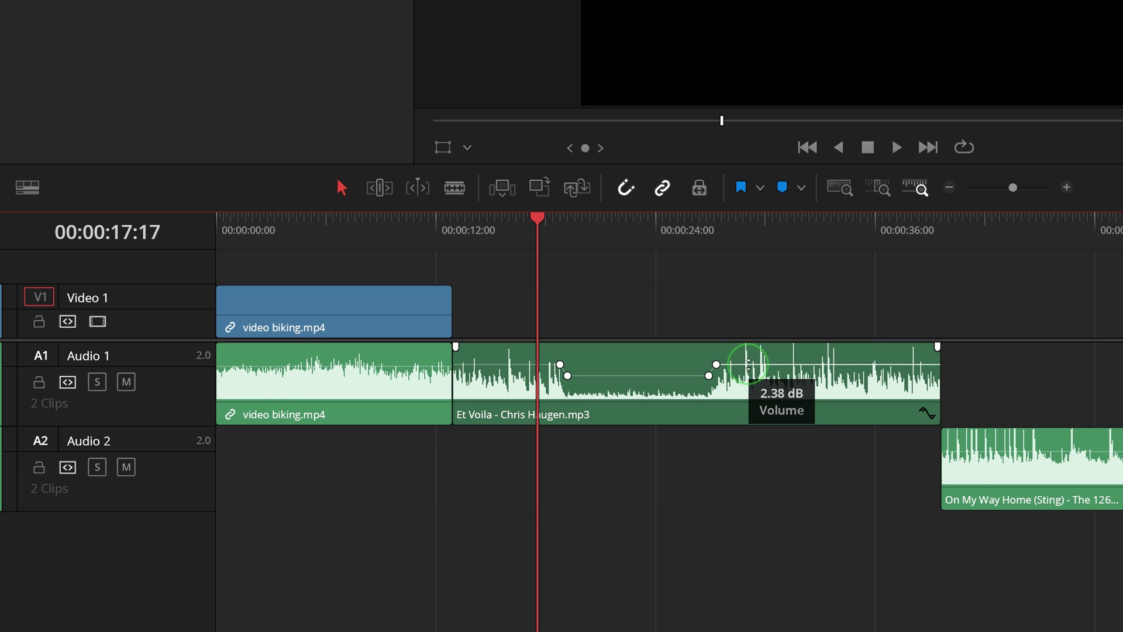
pyautogui.moveTo(659, 374)
pyautogui.mouseDown()
pyautogui.moveTo(658, 355)
pyautogui.moveTo(659, 383)
pyautogui.mouseUp()
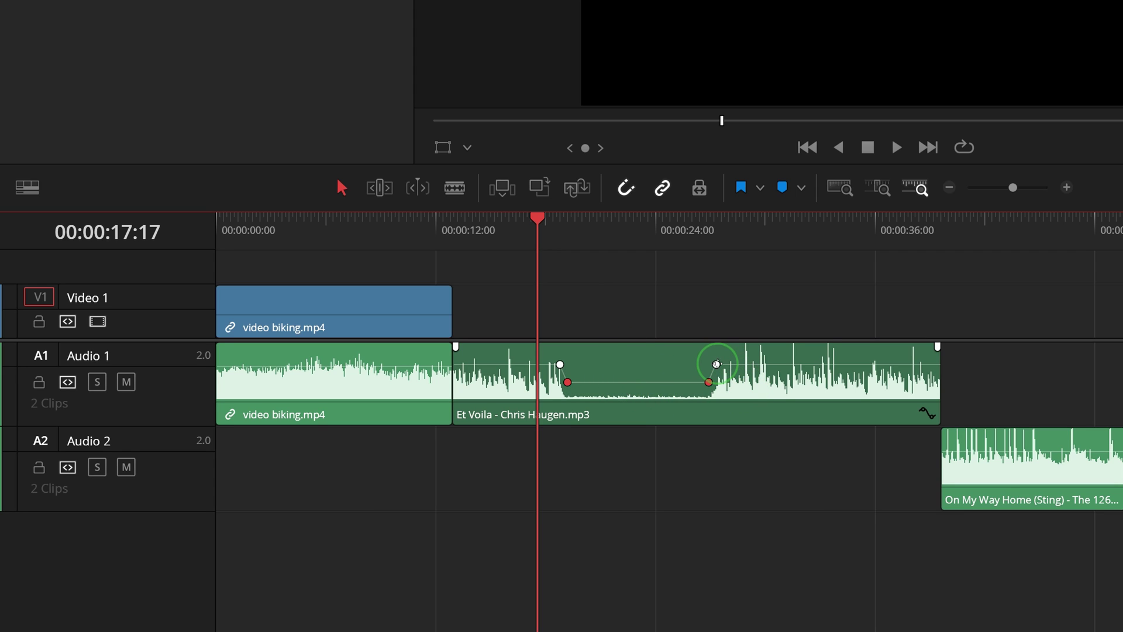
pyautogui.moveTo(717, 364); pyautogui.dragTo(744, 362)
pyautogui.moveTo(559, 370); pyautogui.dragTo(550, 361)
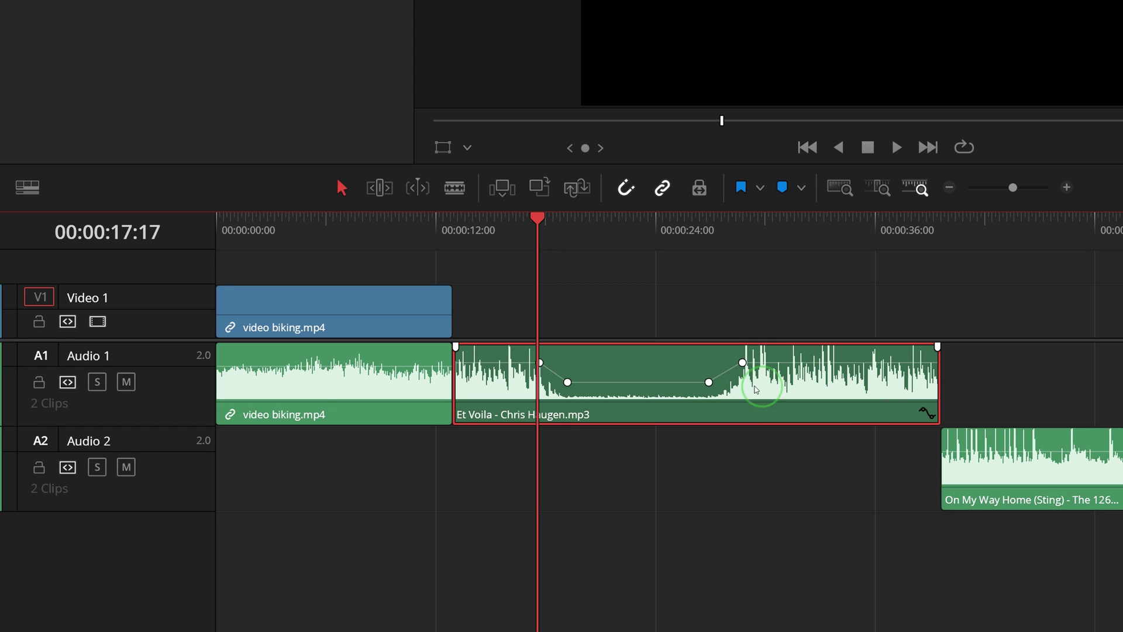
# Open Et Voila's curve editor, try two extra volume keyframes, then delete them.
pyautogui.click(925, 413)
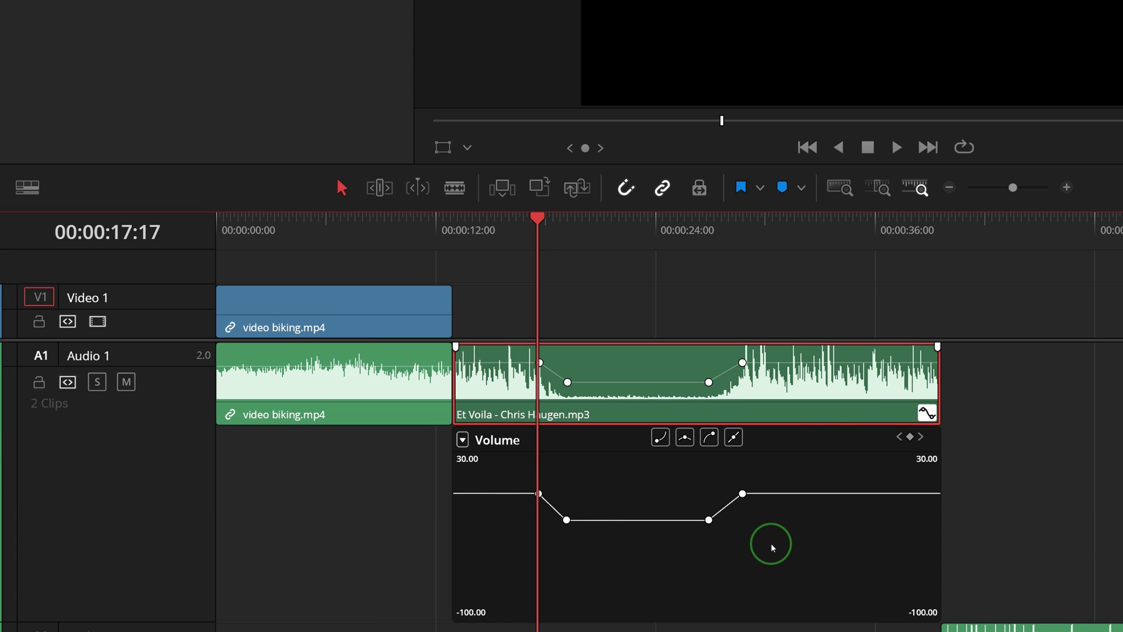
pyautogui.keyDown('alt'); pyautogui.click(782, 493); pyautogui.keyUp('alt')
pyautogui.keyDown('alt'); pyautogui.click(799, 493); pyautogui.keyUp('alt')
pyautogui.moveTo(826, 493); pyautogui.dragTo(827, 513)
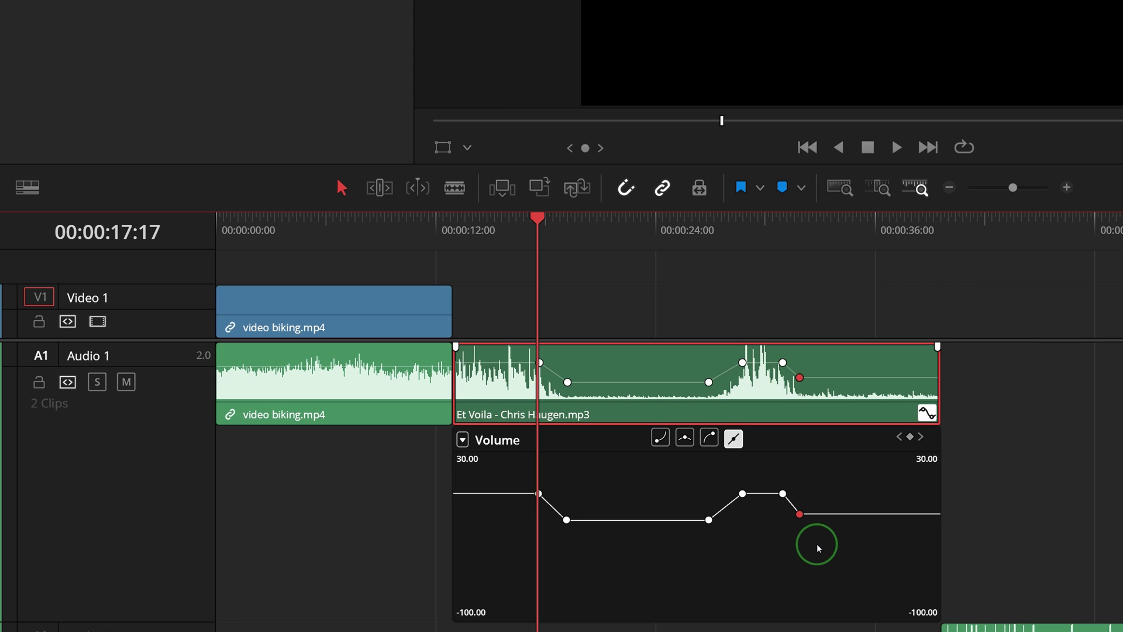
pyautogui.moveTo(799, 514)
pyautogui.mouseDown()
pyautogui.moveTo(810, 519)
pyautogui.moveTo(797, 491)
pyautogui.moveTo(799, 508)
pyautogui.mouseUp()
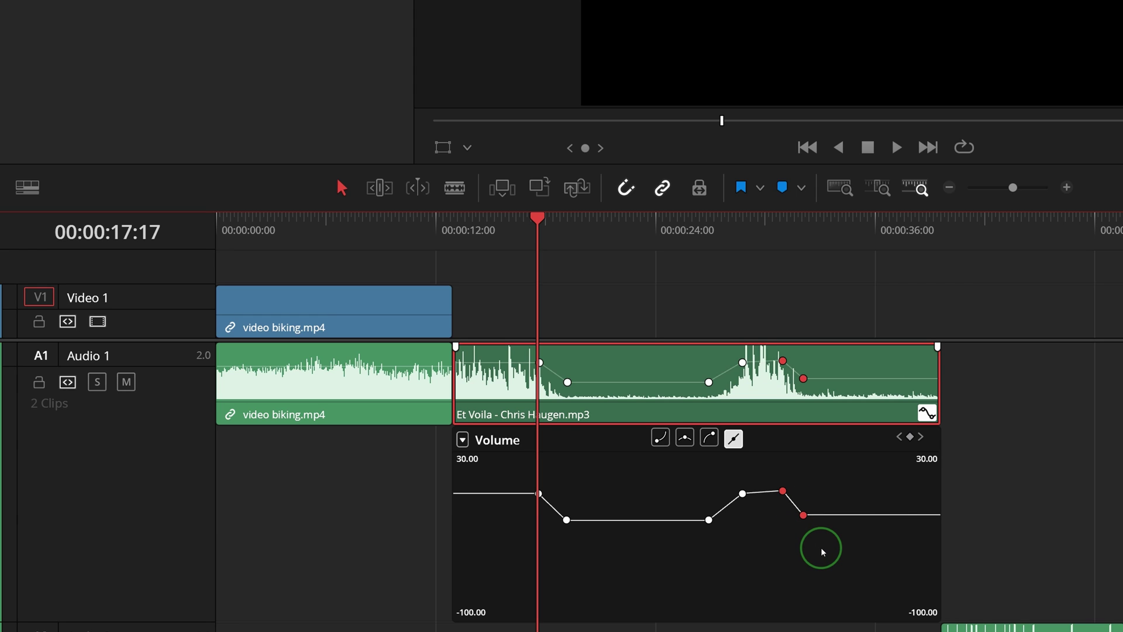
pyautogui.click(803, 514)
pyautogui.click(862, 558)
pyautogui.press('Delete')
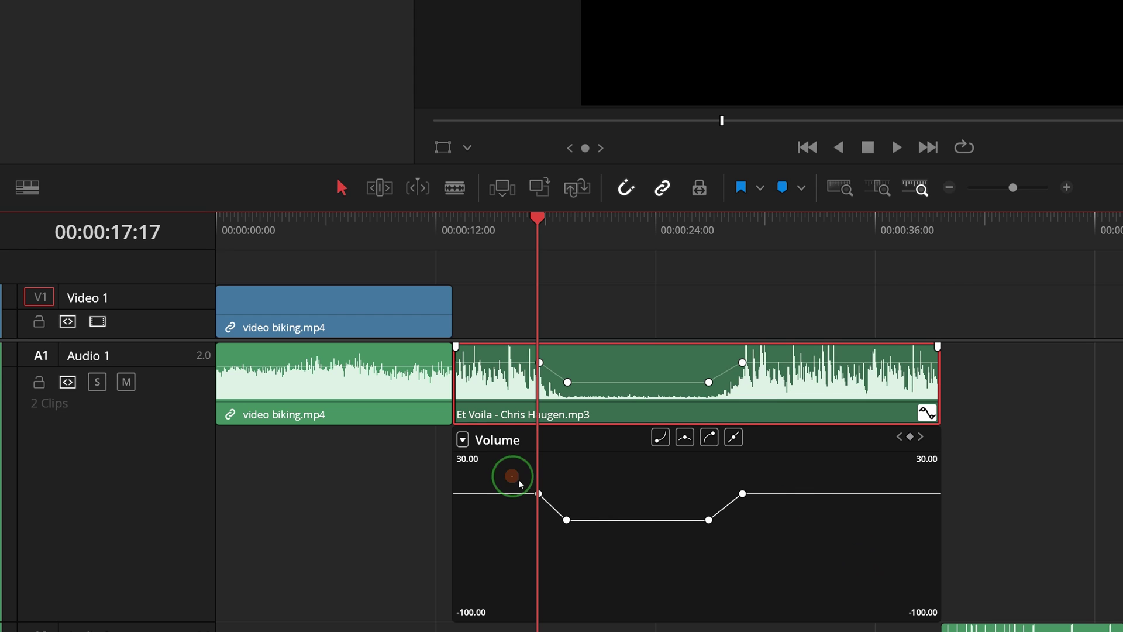
# Ease all the dip's keyframes and bend the curve at the lower right keyframe's handle.
pyautogui.moveTo(555, 498); pyautogui.dragTo(785, 550)
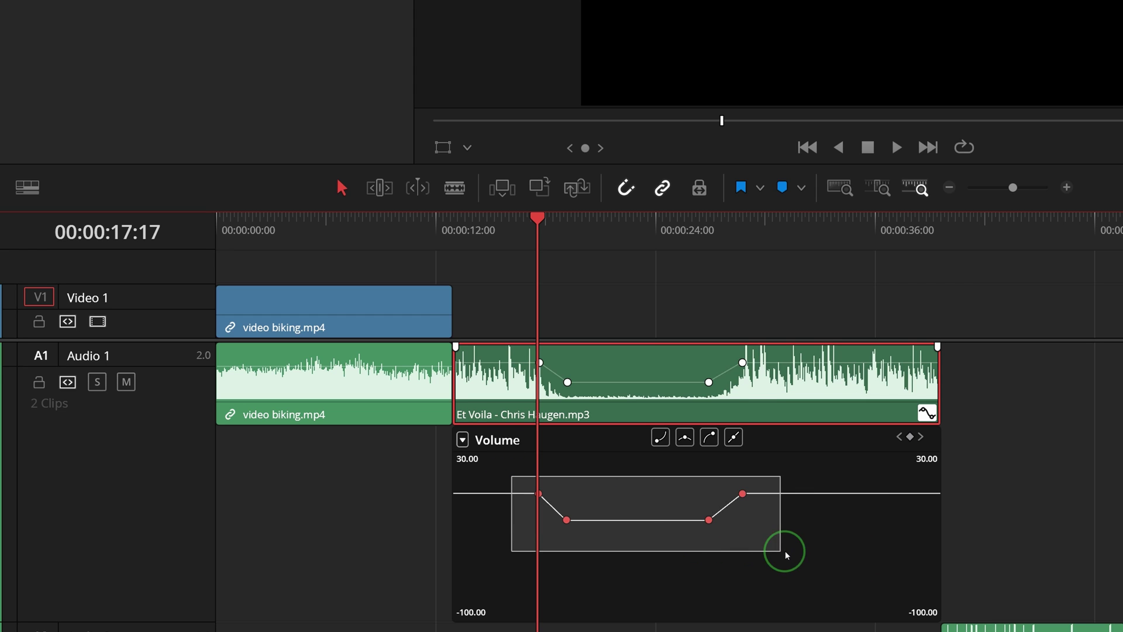
pyautogui.click(683, 438)
pyautogui.click(718, 558)
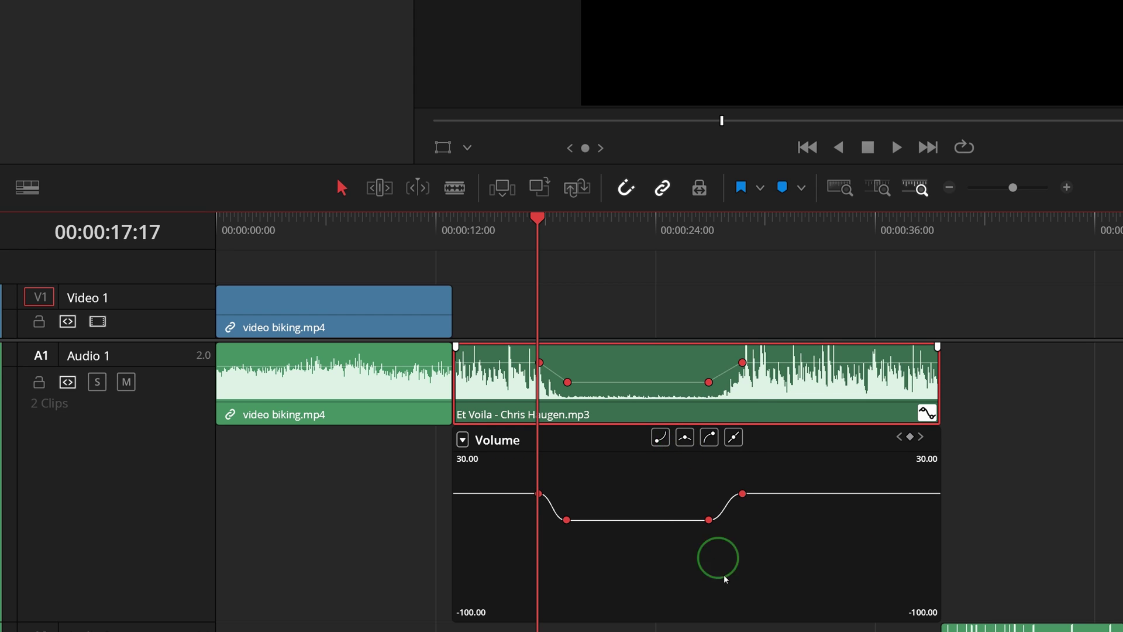
pyautogui.click(661, 552)
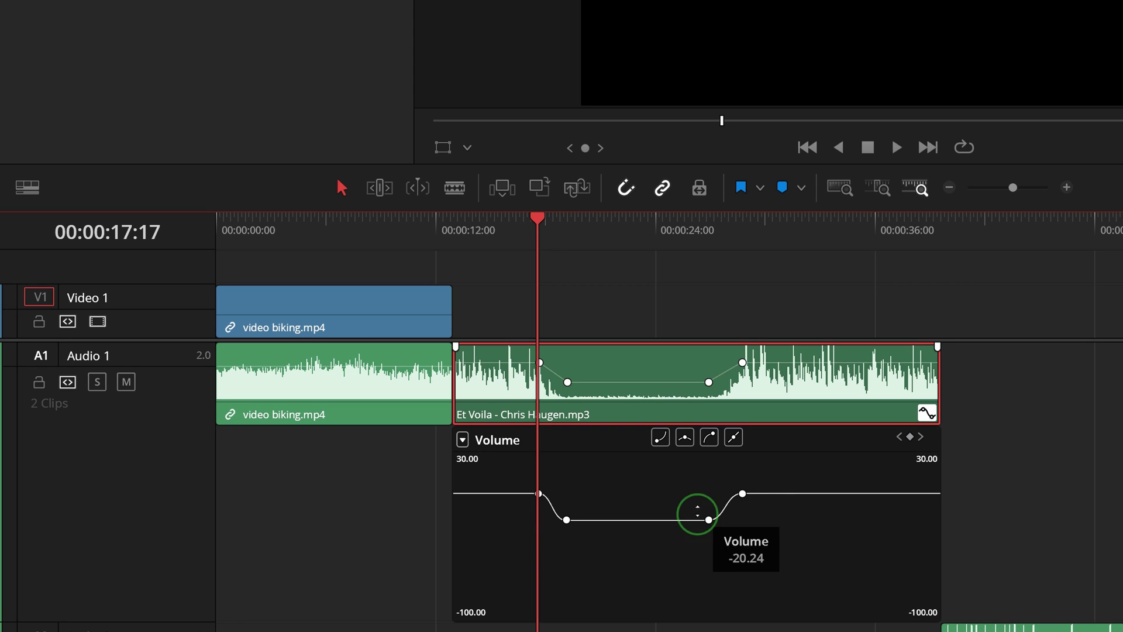
pyautogui.click(708, 520)
pyautogui.click(719, 520)
pyautogui.moveTo(719, 520); pyautogui.dragTo(672, 505)
pyautogui.click(709, 519)
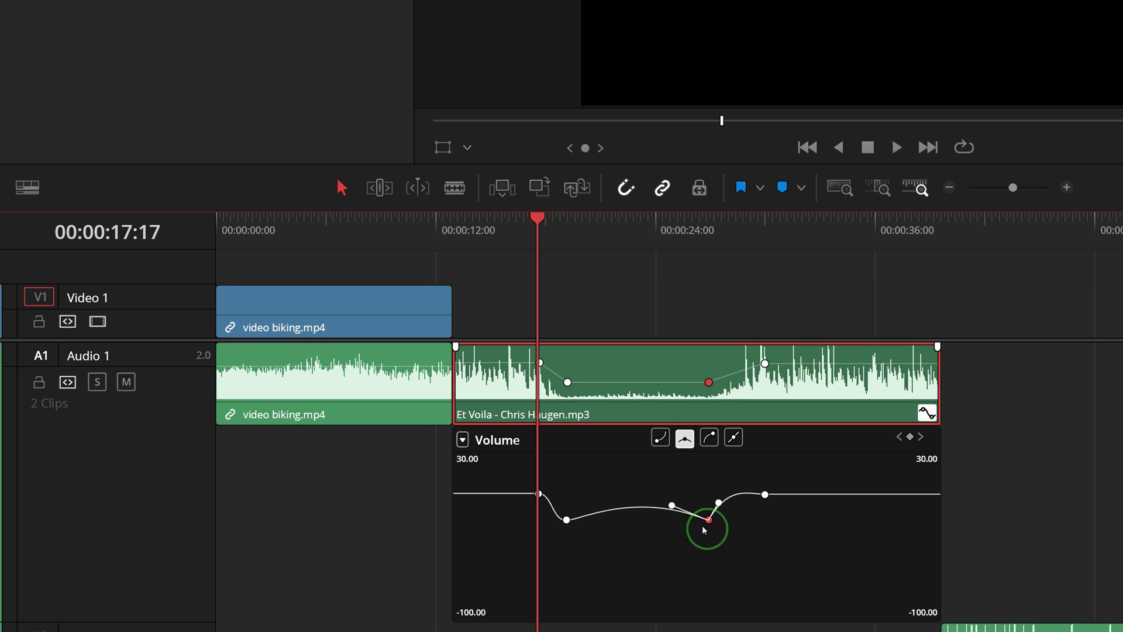
# Show the Pan curve and add four pan keyframes forming a raised plateau, starting at -5.33.
pyautogui.click(463, 440)
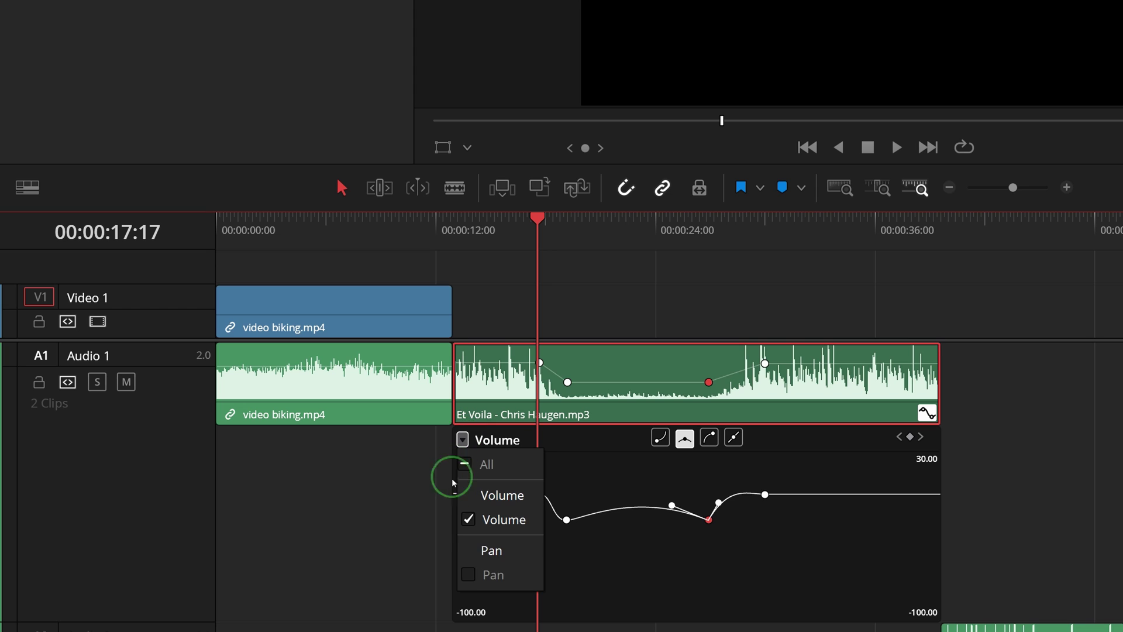
pyautogui.click(468, 575)
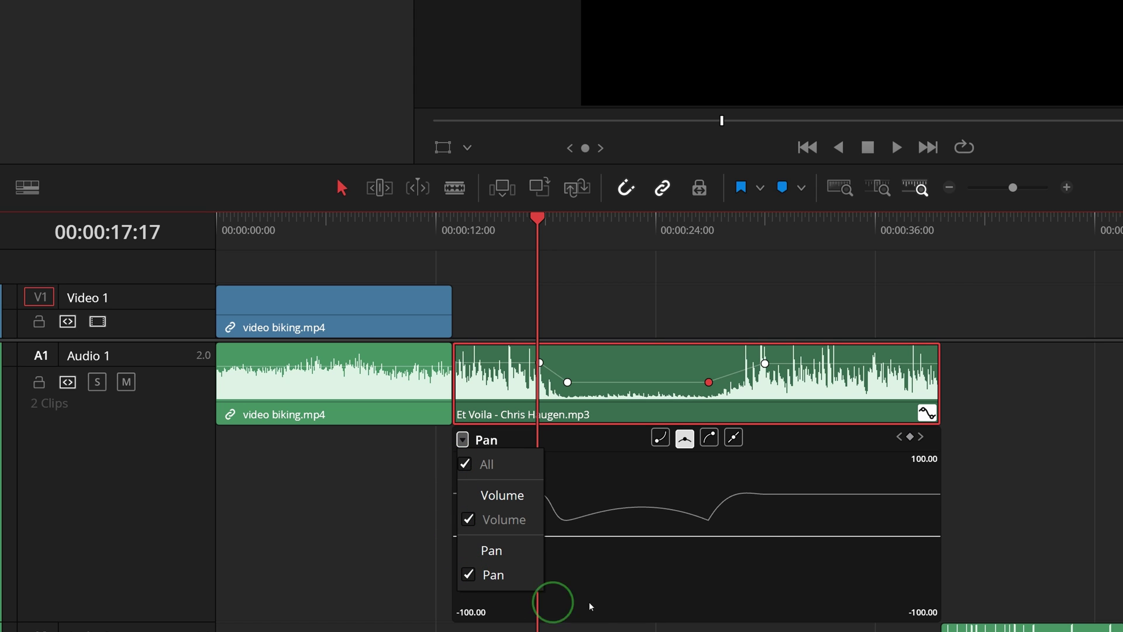
pyautogui.keyDown('alt'); pyautogui.click(748, 536); pyautogui.keyUp('alt')
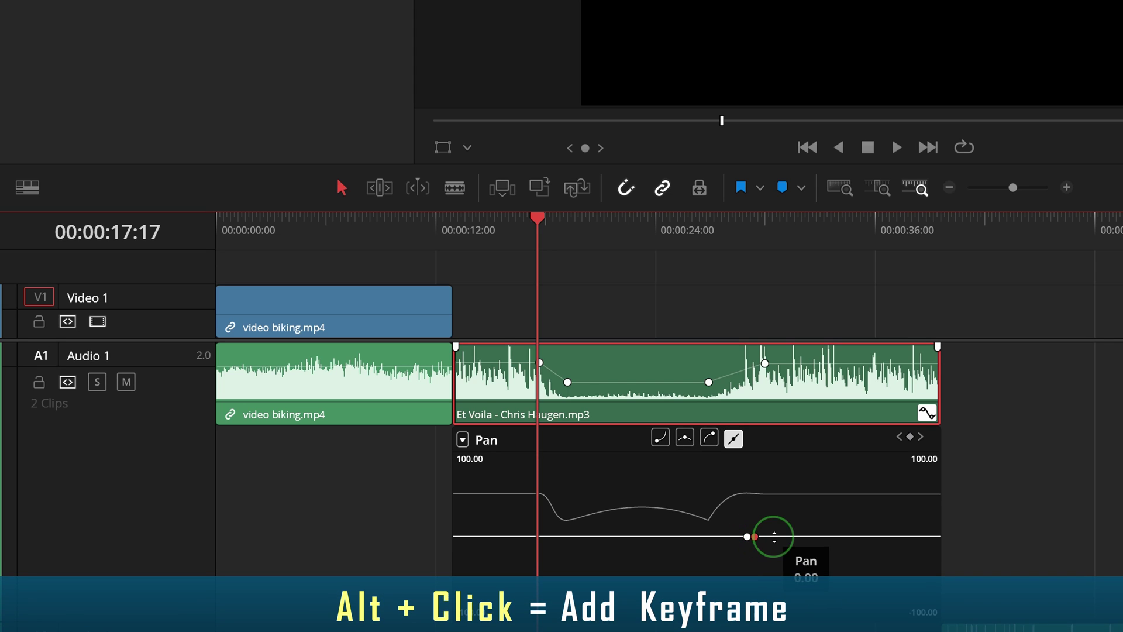
pyautogui.keyDown('alt'); pyautogui.click(773, 535); pyautogui.keyUp('alt')
pyautogui.moveTo(772, 535); pyautogui.dragTo(775, 509)
pyautogui.keyDown('alt'); pyautogui.click(844, 504); pyautogui.keyUp('alt')
pyautogui.keyDown('alt'); pyautogui.click(856, 507); pyautogui.keyUp('alt')
pyautogui.moveTo(877, 507); pyautogui.dragTo(861, 545)
pyautogui.moveTo(755, 504); pyautogui.dragTo(765, 504)
pyautogui.moveTo(696, 536); pyautogui.dragTo(696, 539)
pyautogui.click(808, 505)
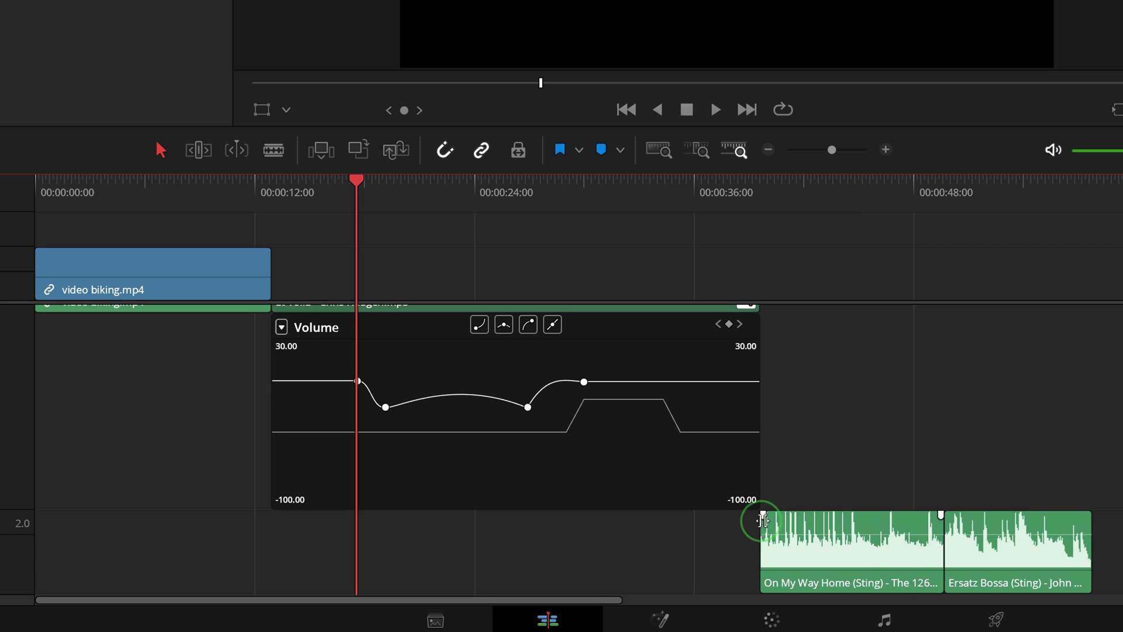
pyautogui.moveTo(762, 515); pyautogui.dragTo(807, 516)
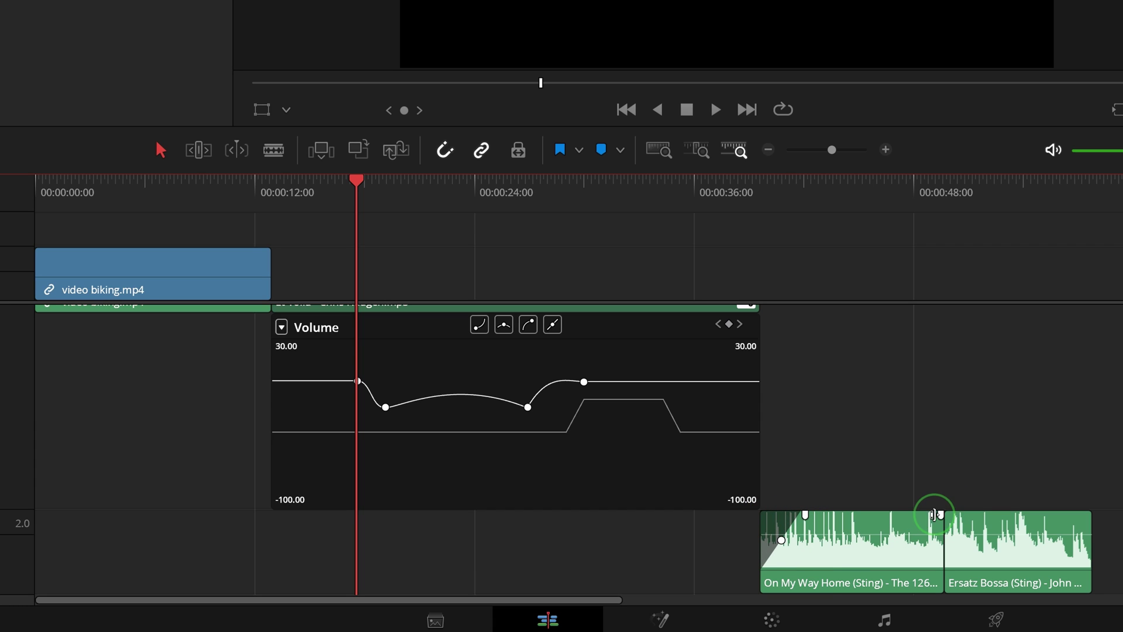
pyautogui.moveTo(939, 514)
pyautogui.mouseDown()
pyautogui.moveTo(896, 517)
pyautogui.moveTo(932, 528)
pyautogui.mouseUp()
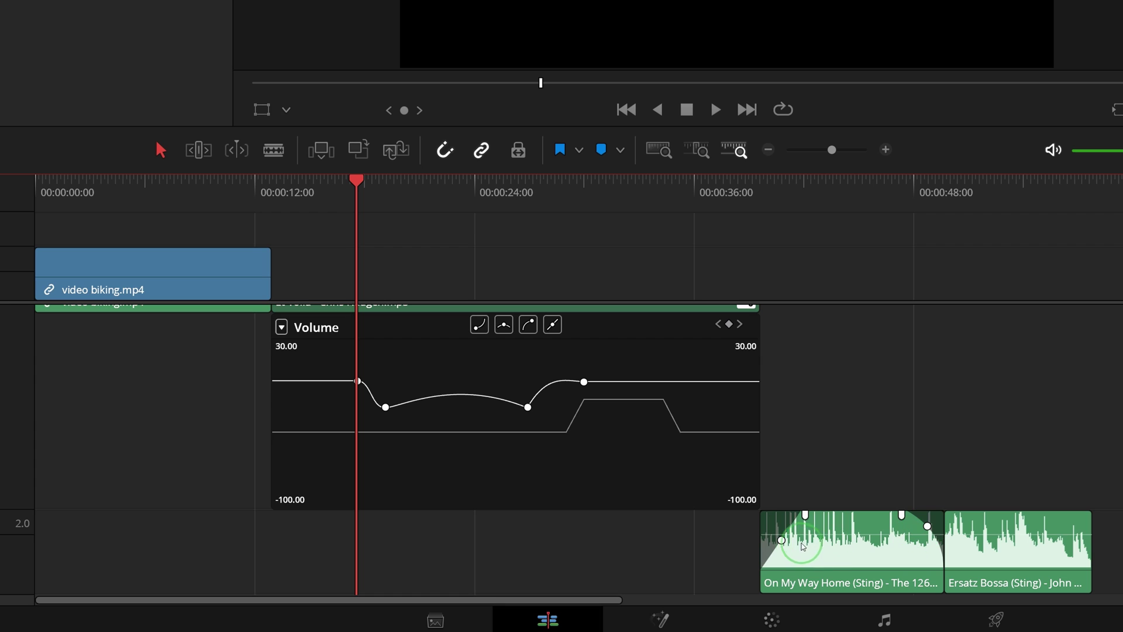
pyautogui.moveTo(782, 539); pyautogui.dragTo(791, 539)
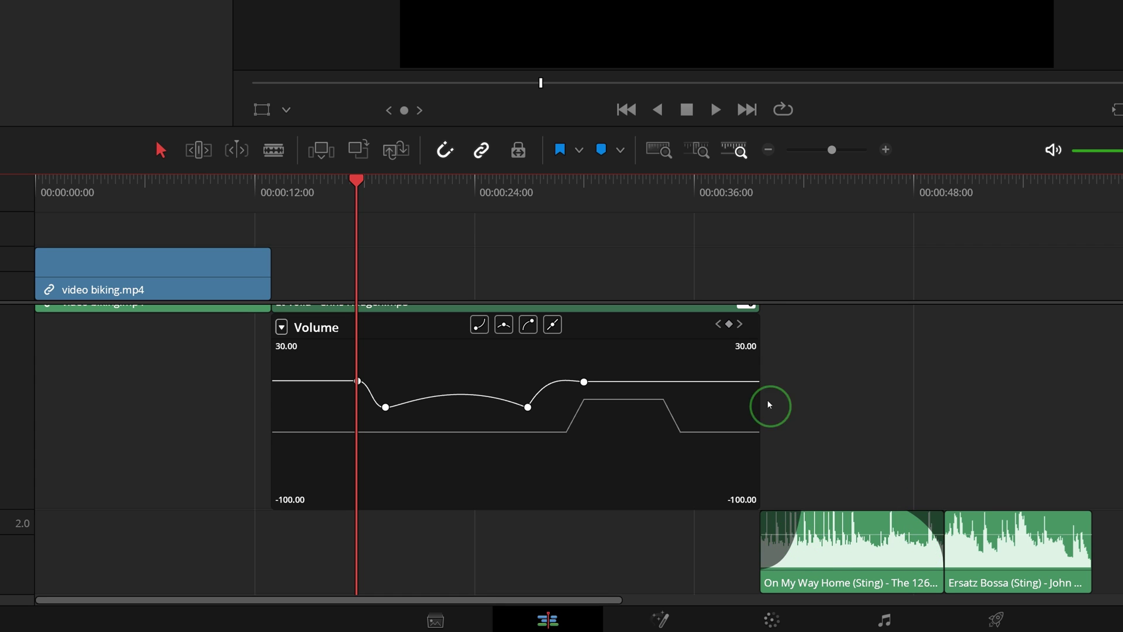
pyautogui.click(792, 228)
pyautogui.press('space')
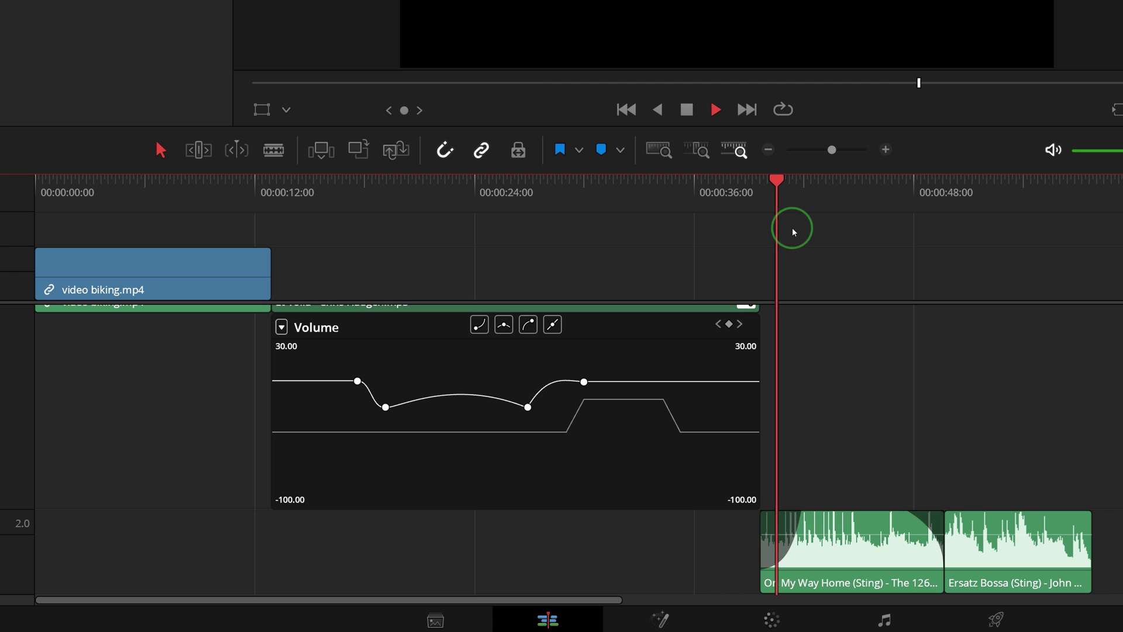
pyautogui.click(906, 275)
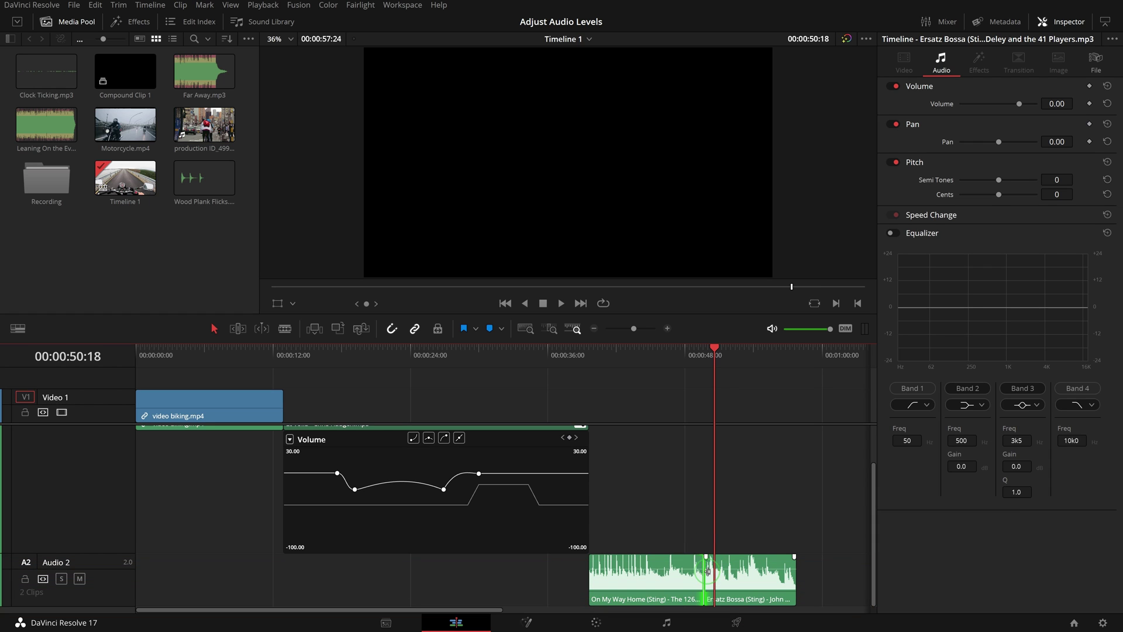
# Place a Cross Fade 0 dB on the On My Way Home / Ersatz Bossa cut and preview it.
pyautogui.click(241, 237)
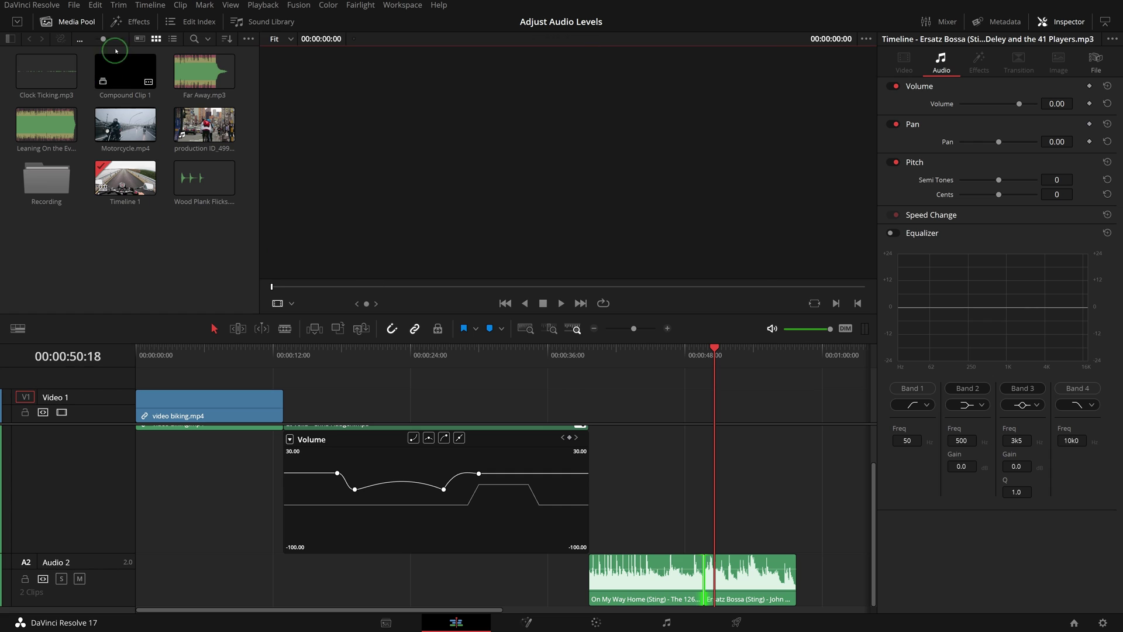
pyautogui.click(133, 24)
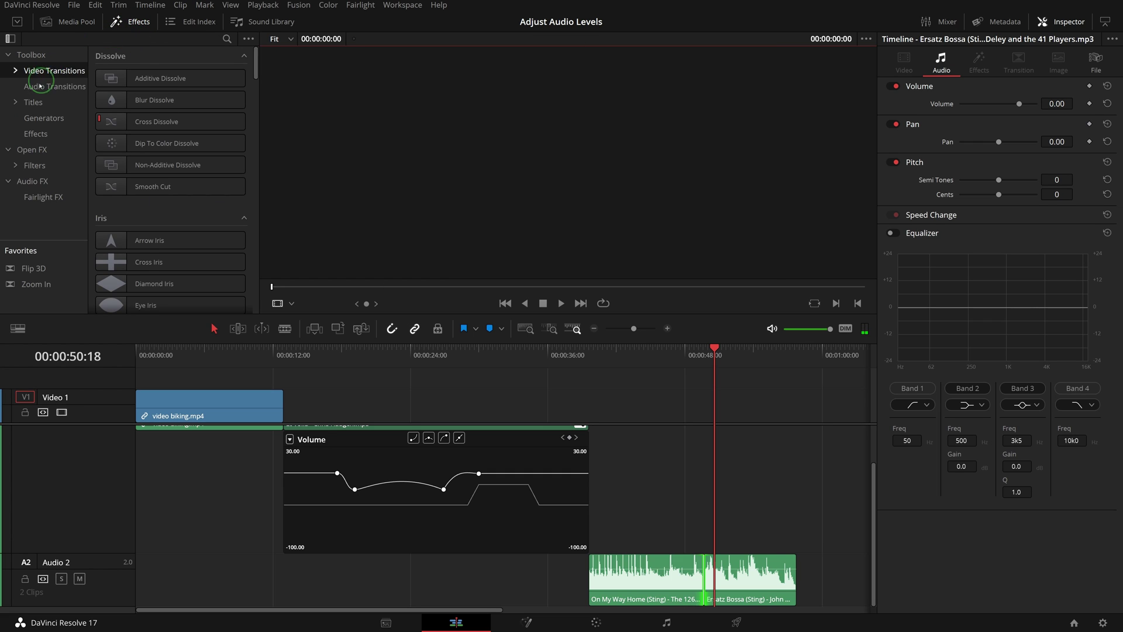
pyautogui.click(46, 88)
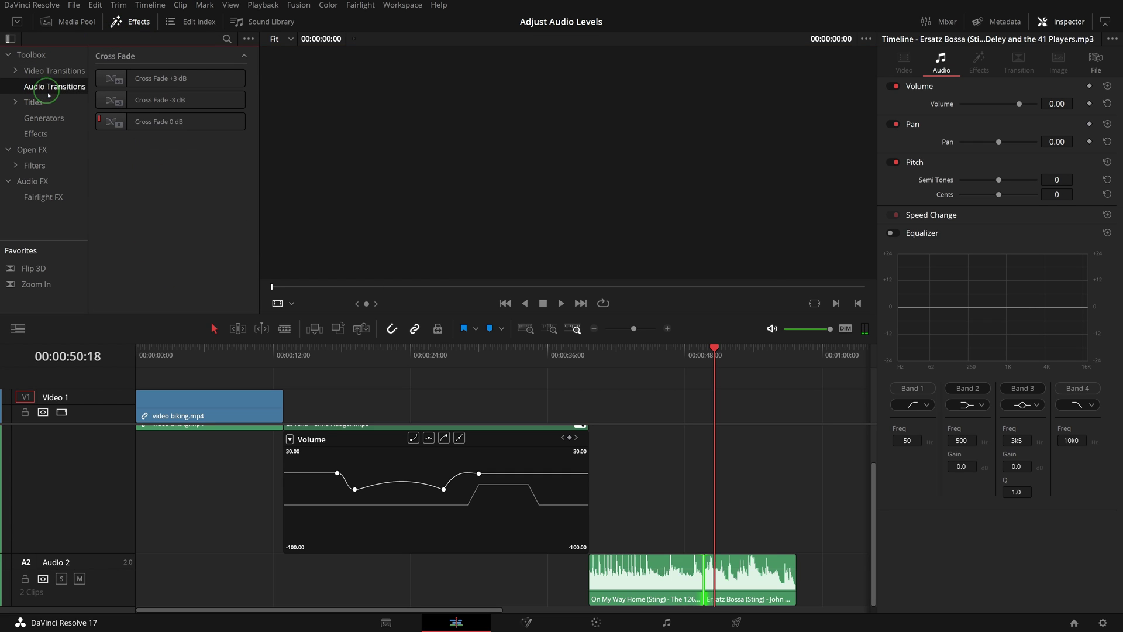
pyautogui.click(135, 123)
pyautogui.moveTo(119, 122); pyautogui.dragTo(715, 581)
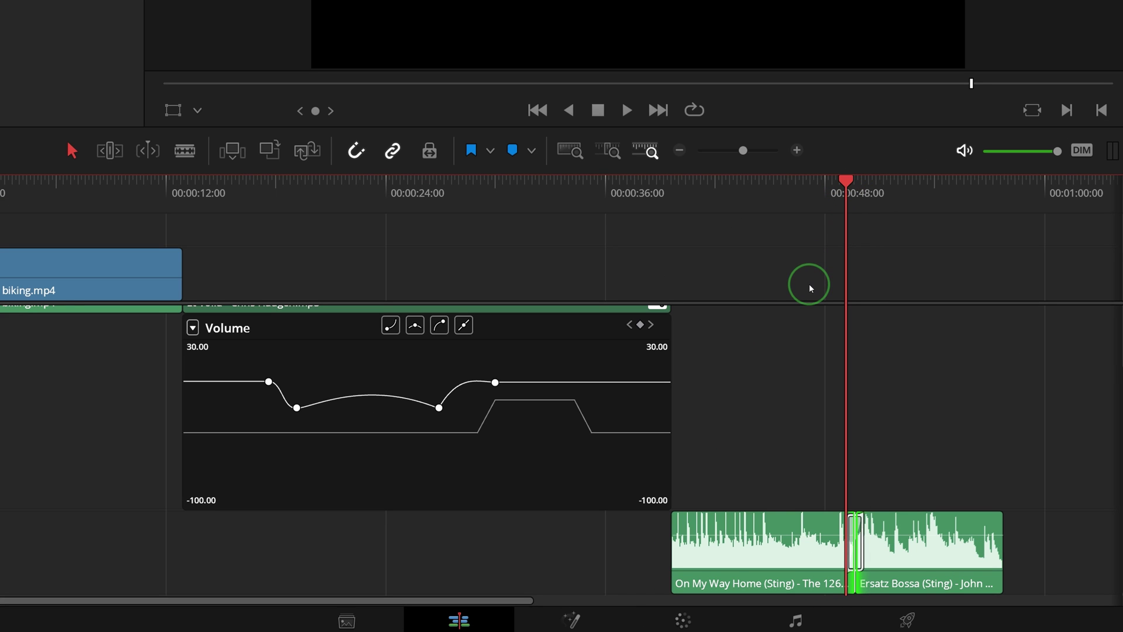
pyautogui.press('space')
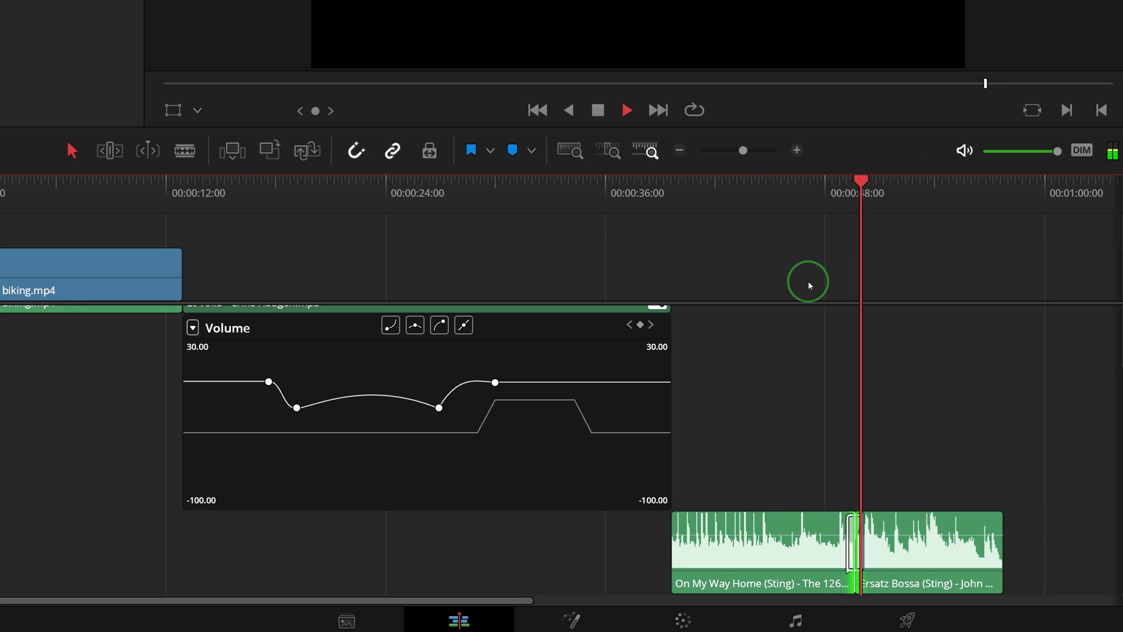
pyautogui.press('space')
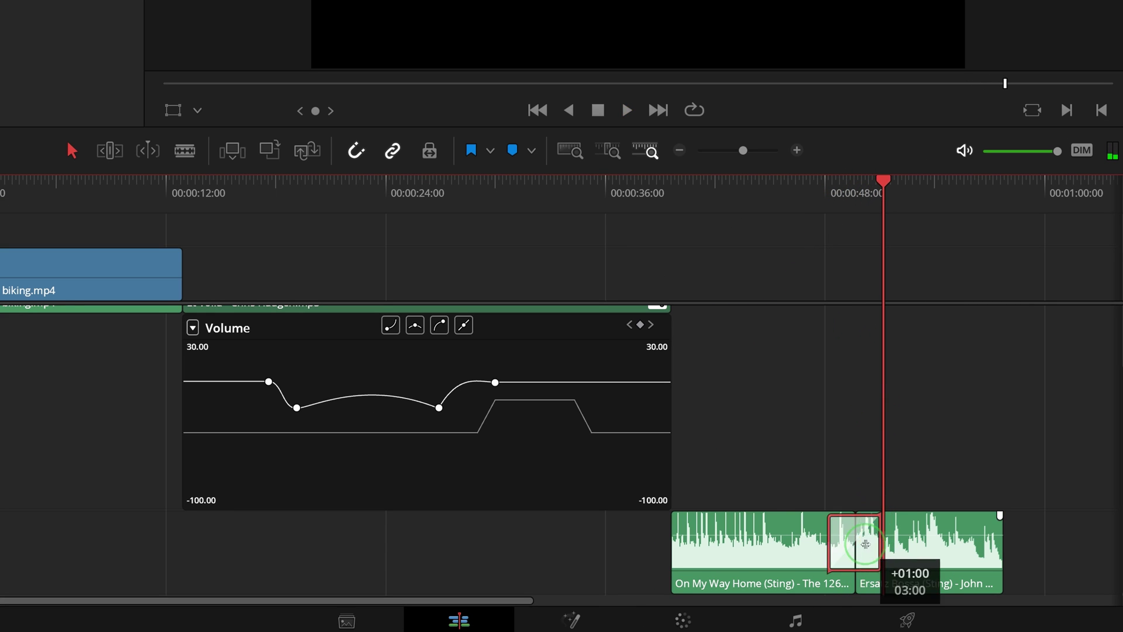
# Trim the cross fade's edges to about 2.3 seconds, previewing the result.
pyautogui.moveTo(863, 544); pyautogui.dragTo(881, 544)
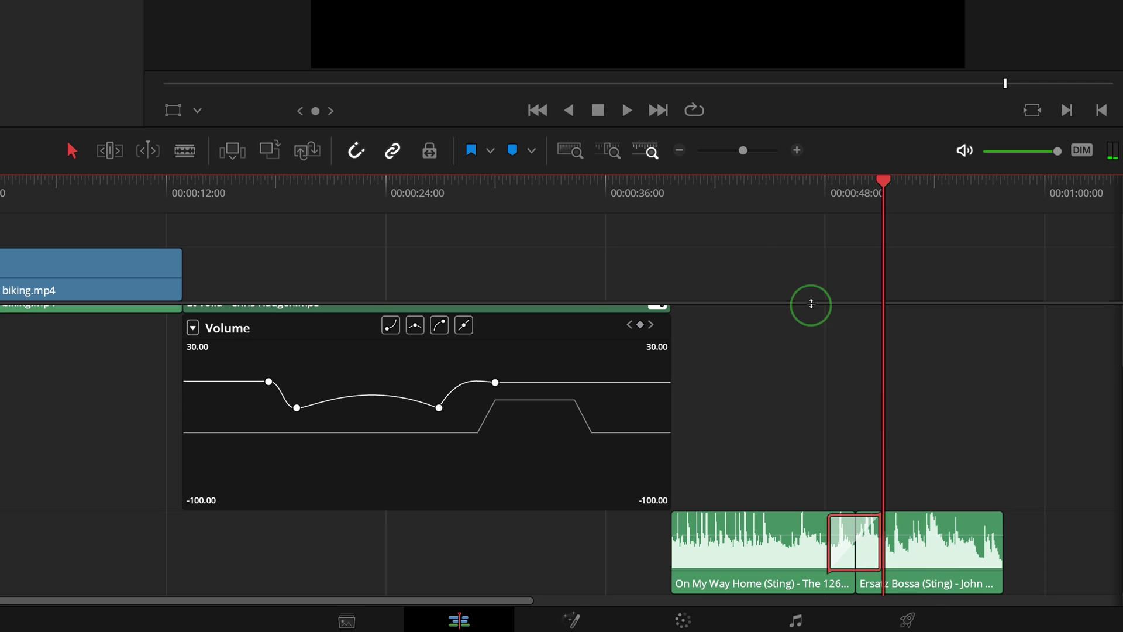
pyautogui.click(812, 187)
pyautogui.press('space')
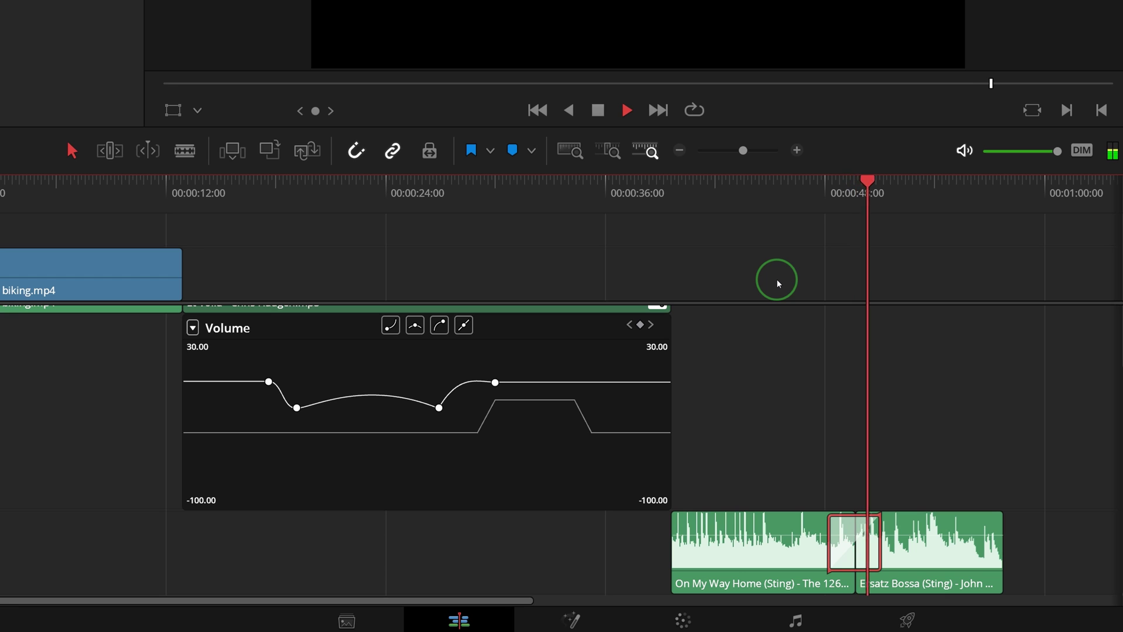
pyautogui.press('space')
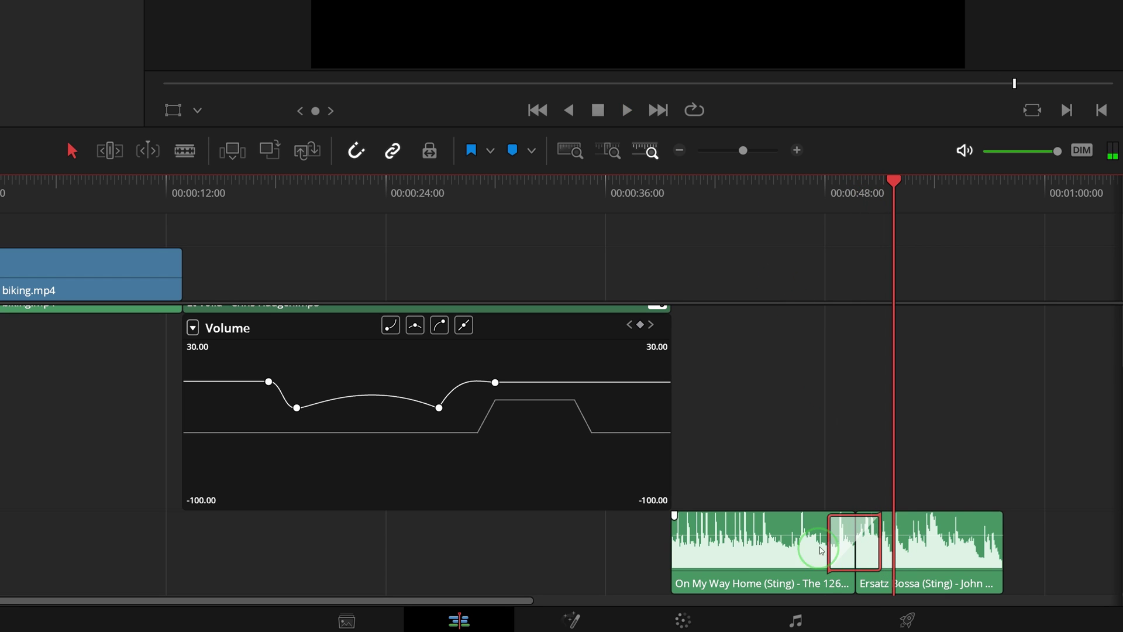
pyautogui.moveTo(831, 540); pyautogui.dragTo(874, 538)
pyautogui.click(809, 191)
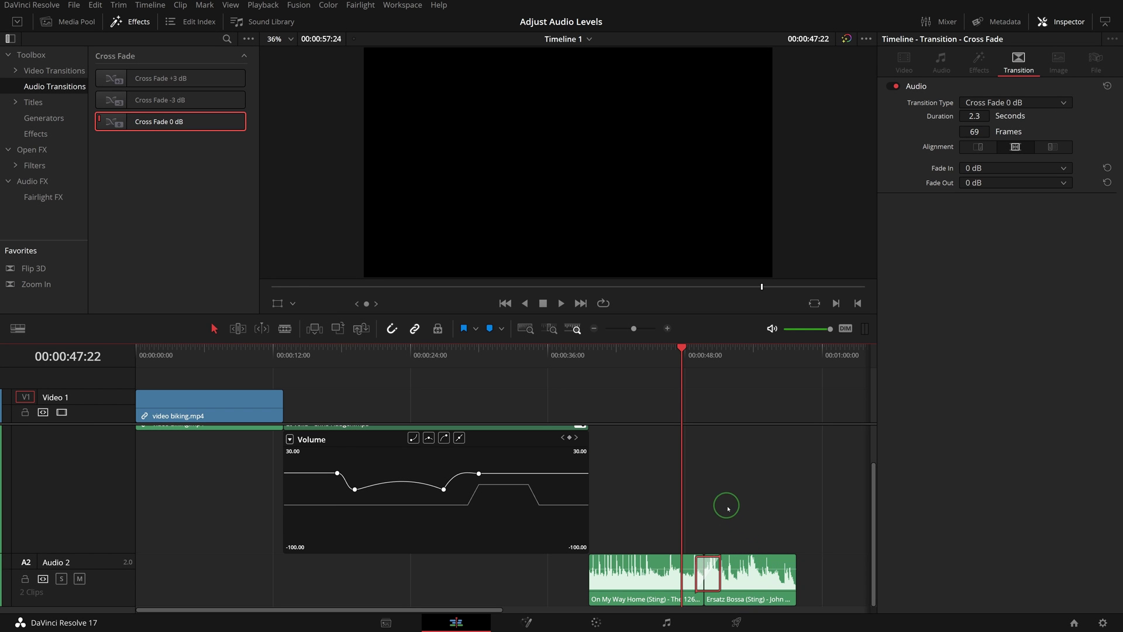
pyautogui.scroll(2, 728, 508)
# Close Et Voila's curve editor, test the Audio 1, Audio 2 and Bus 1 faders, and reset Bus 1 to 0 dB.
pyautogui.click(579, 468)
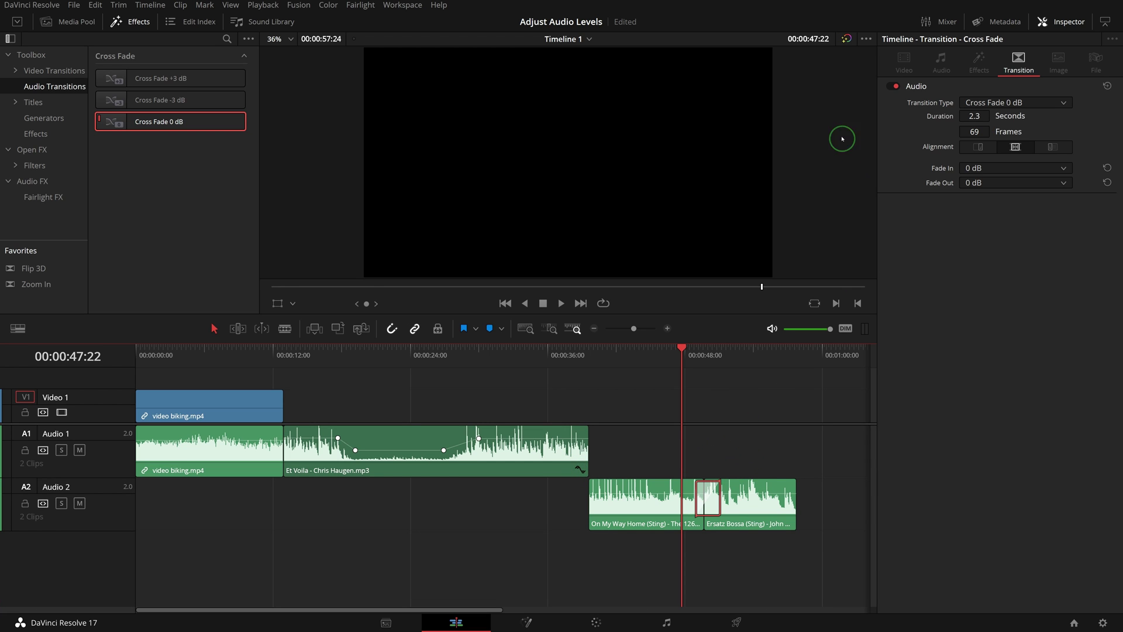
pyautogui.click(947, 22)
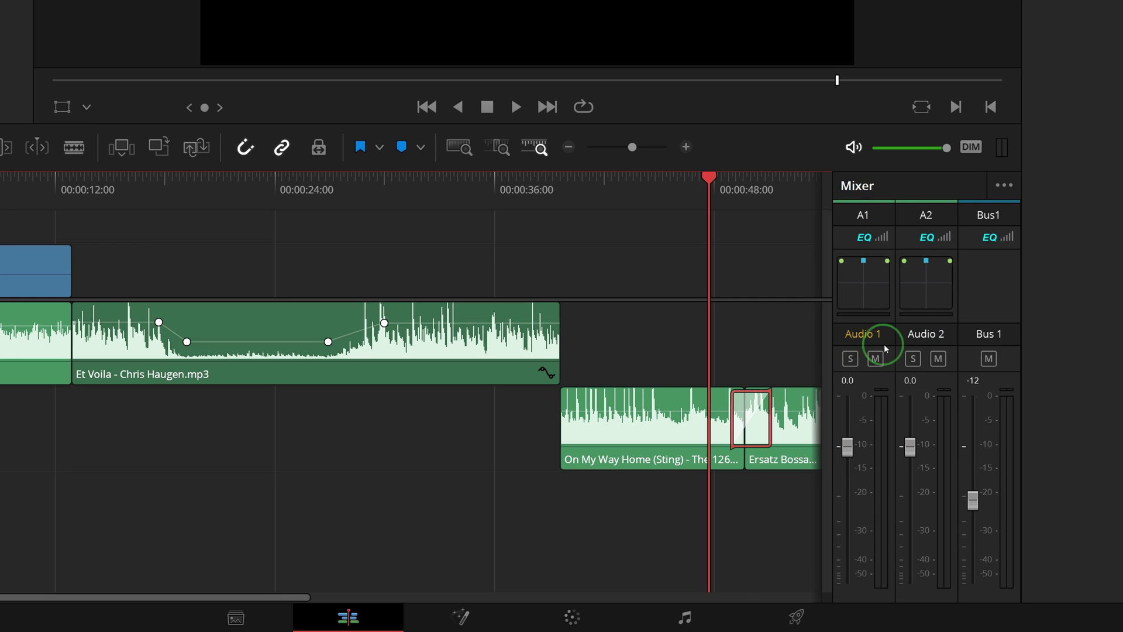
pyautogui.press('space')
pyautogui.moveTo(848, 446); pyautogui.dragTo(917, 529)
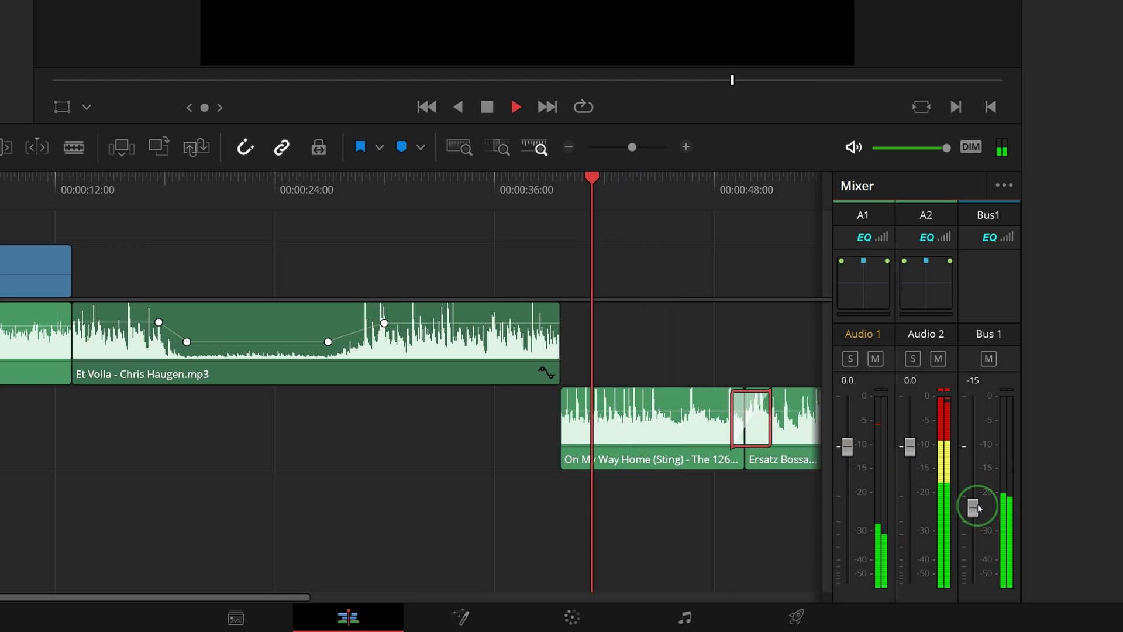
pyautogui.moveTo(978, 508)
pyautogui.mouseDown()
pyautogui.moveTo(976, 466)
pyautogui.moveTo(976, 533)
pyautogui.moveTo(971, 501)
pyautogui.mouseUp()
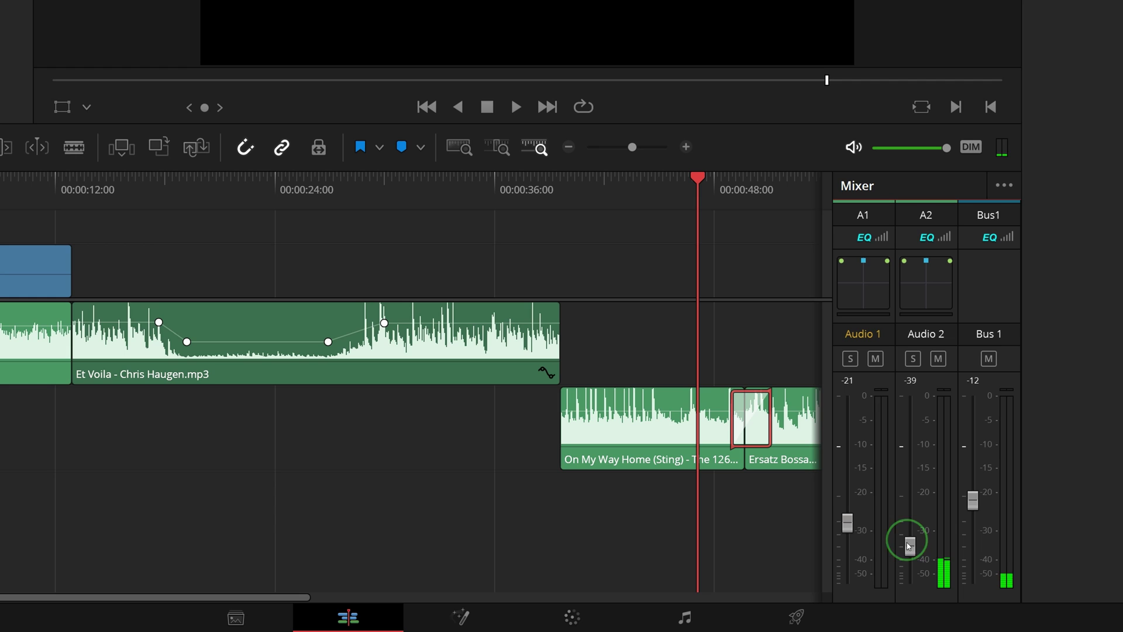
pyautogui.moveTo(907, 538); pyautogui.dragTo(914, 547)
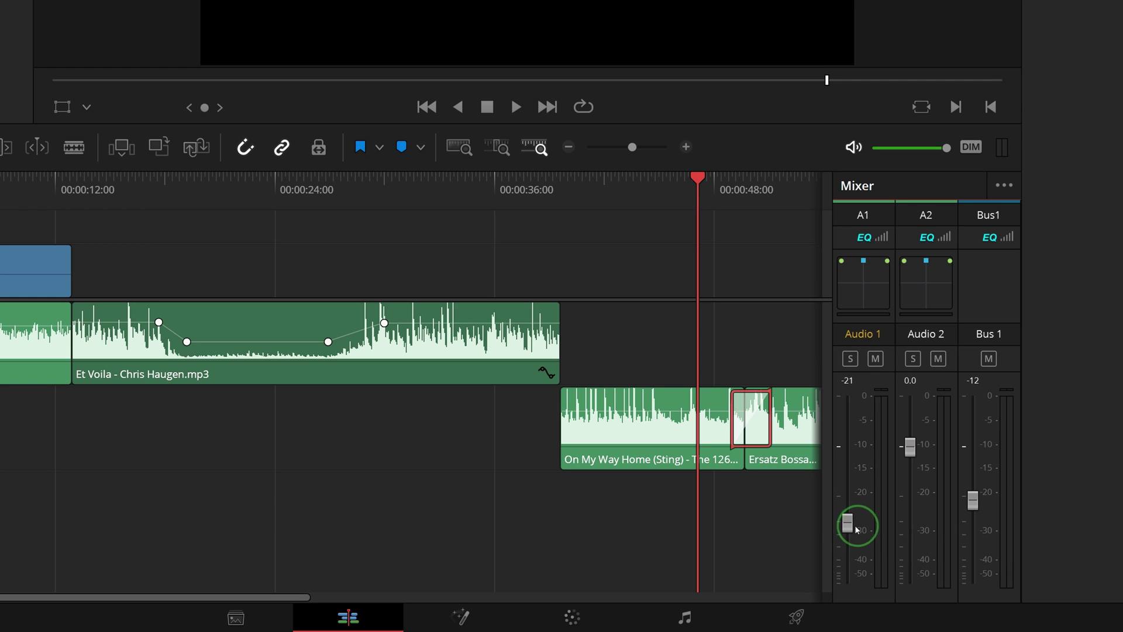
pyautogui.press('space')
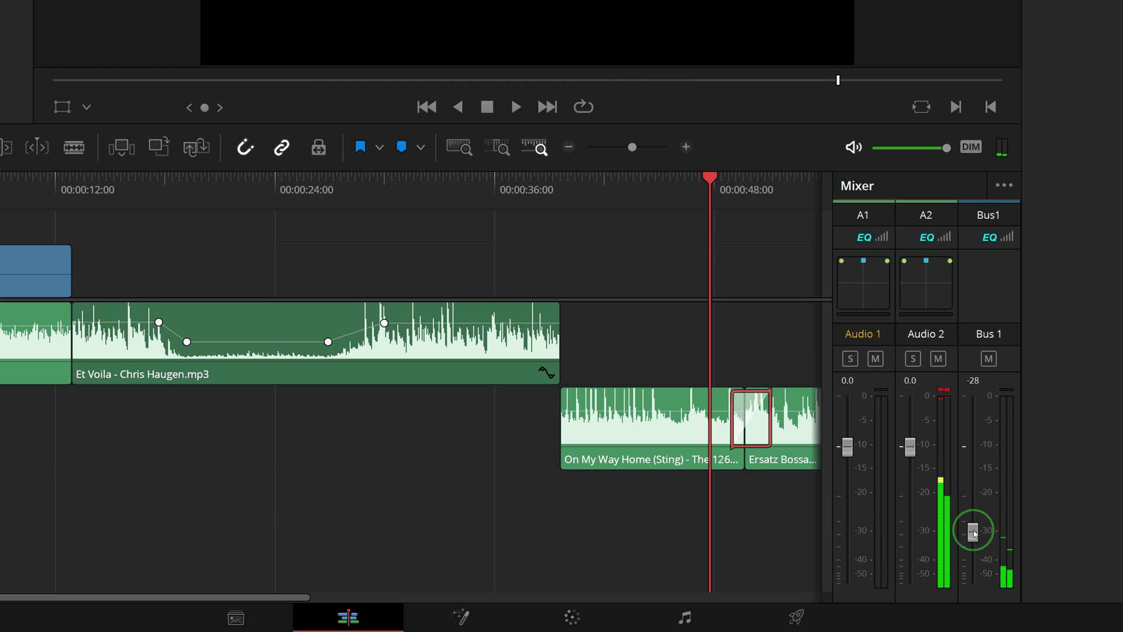
pyautogui.doubleClick(973, 531)
pyautogui.press('space')
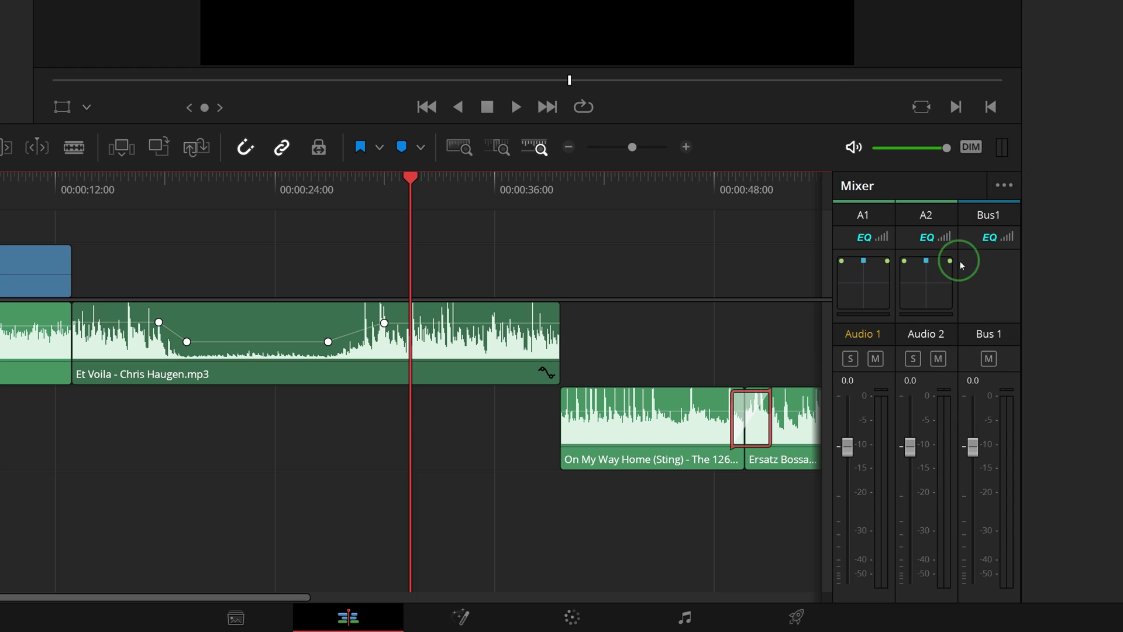
# Switch the mixer panel to the Control Room Meters and play to watch them.
pyautogui.click(1003, 186)
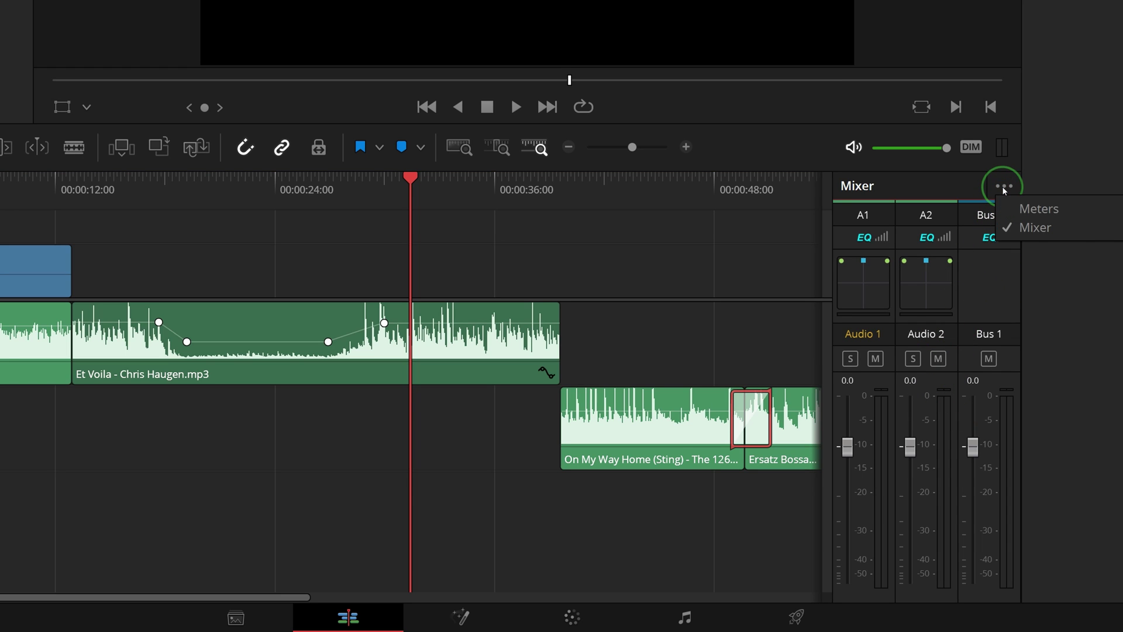
pyautogui.click(1045, 212)
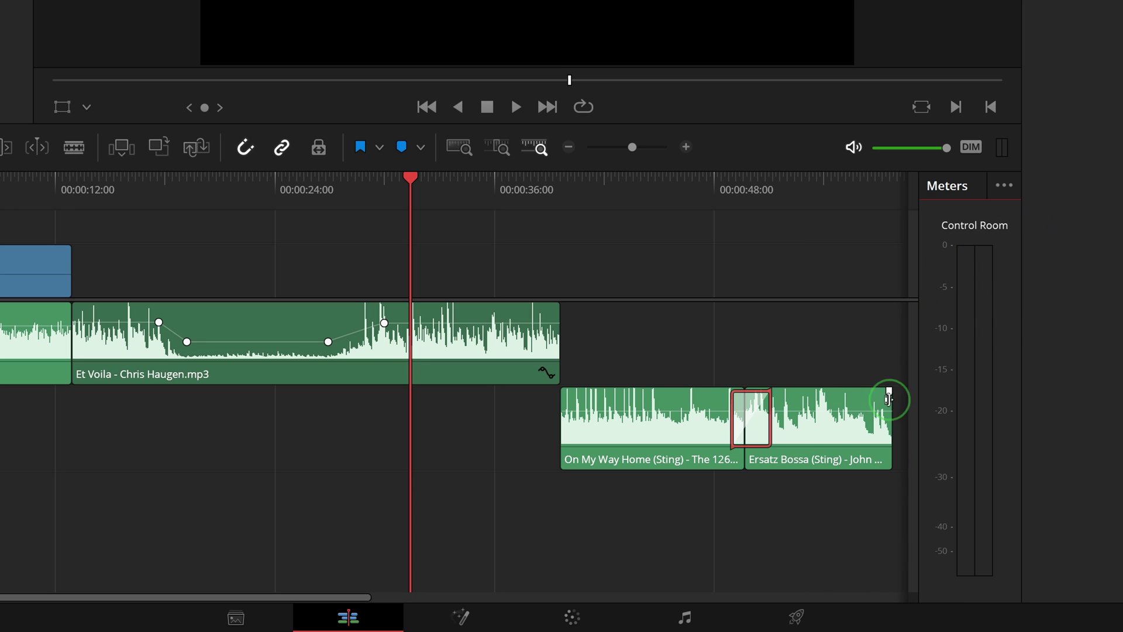
pyautogui.press('space')
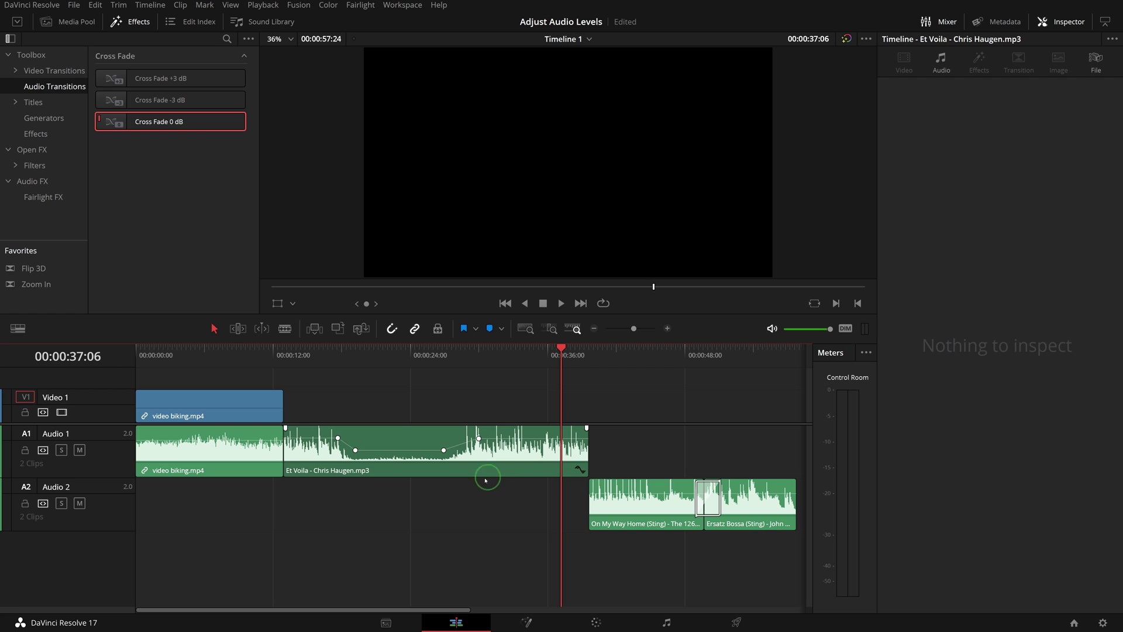
# Combine the three selected music clips on Audio 1 into Compound Clip 2.
pyautogui.moveTo(384, 405); pyautogui.dragTo(768, 578)
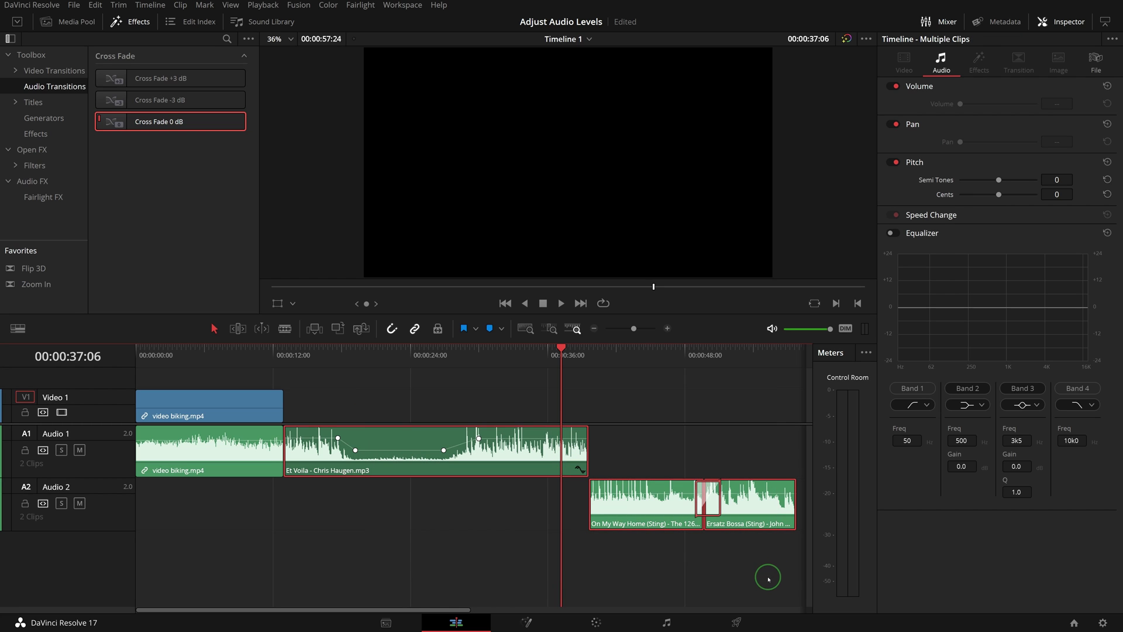
pyautogui.rightClick(627, 508)
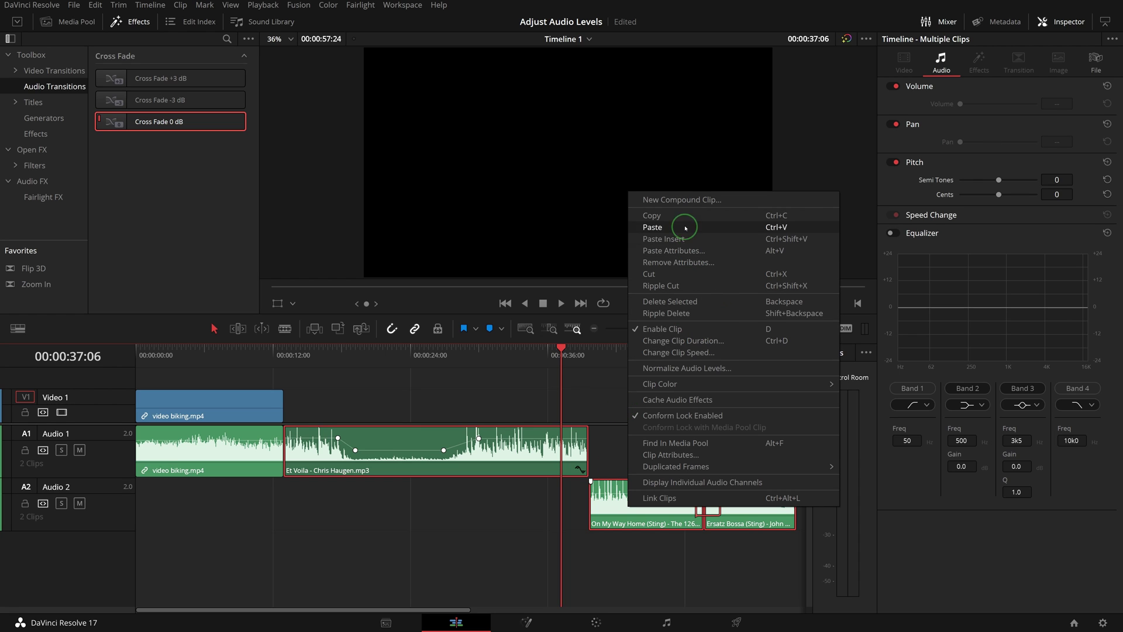
pyautogui.click(685, 200)
pyautogui.click(644, 341)
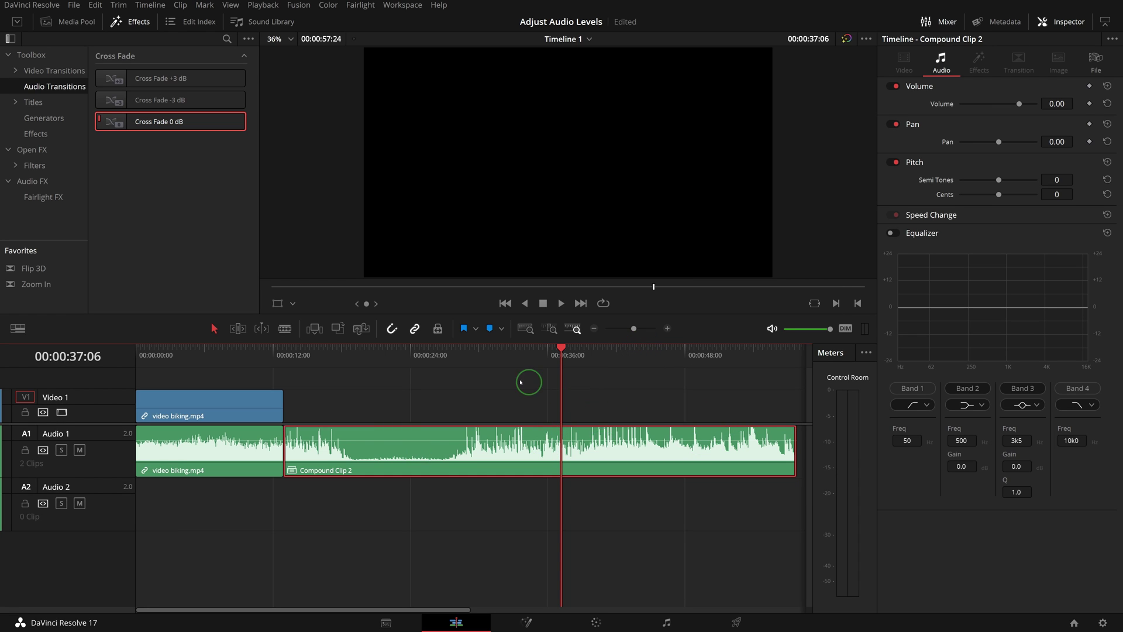
# Pull Compound Clip 2's volume down between two mid-clip keyframes to form a dip.
pyautogui.click(652, 460)
pyautogui.moveTo(636, 440); pyautogui.dragTo(638, 445)
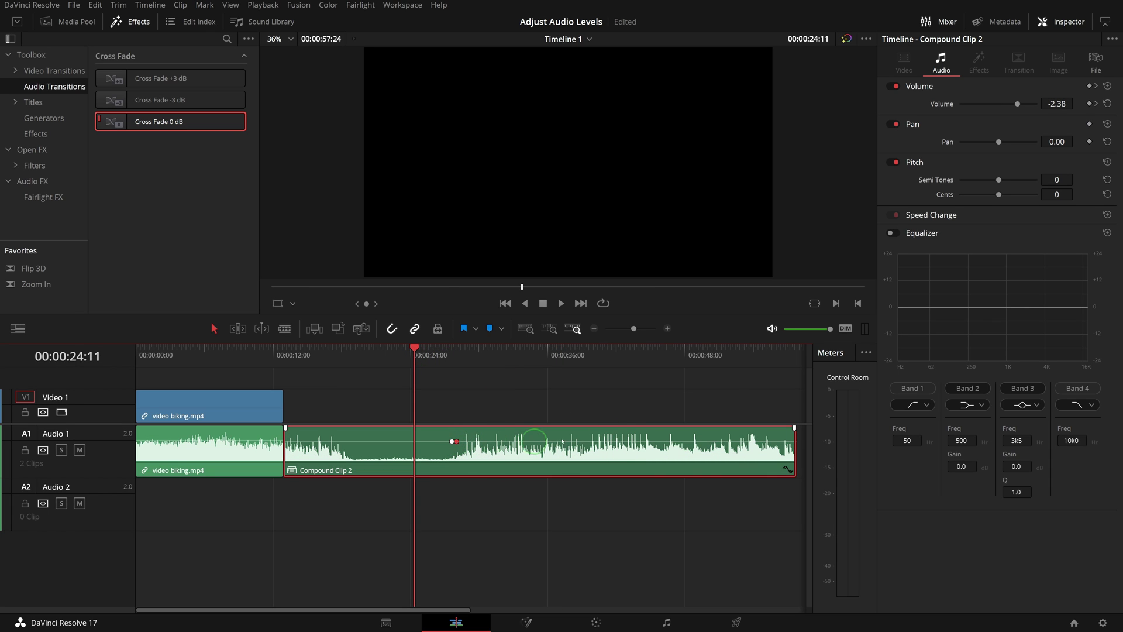
pyautogui.moveTo(518, 440); pyautogui.dragTo(519, 451)
pyautogui.click(661, 441)
pyautogui.moveTo(381, 439); pyautogui.dragTo(381, 439)
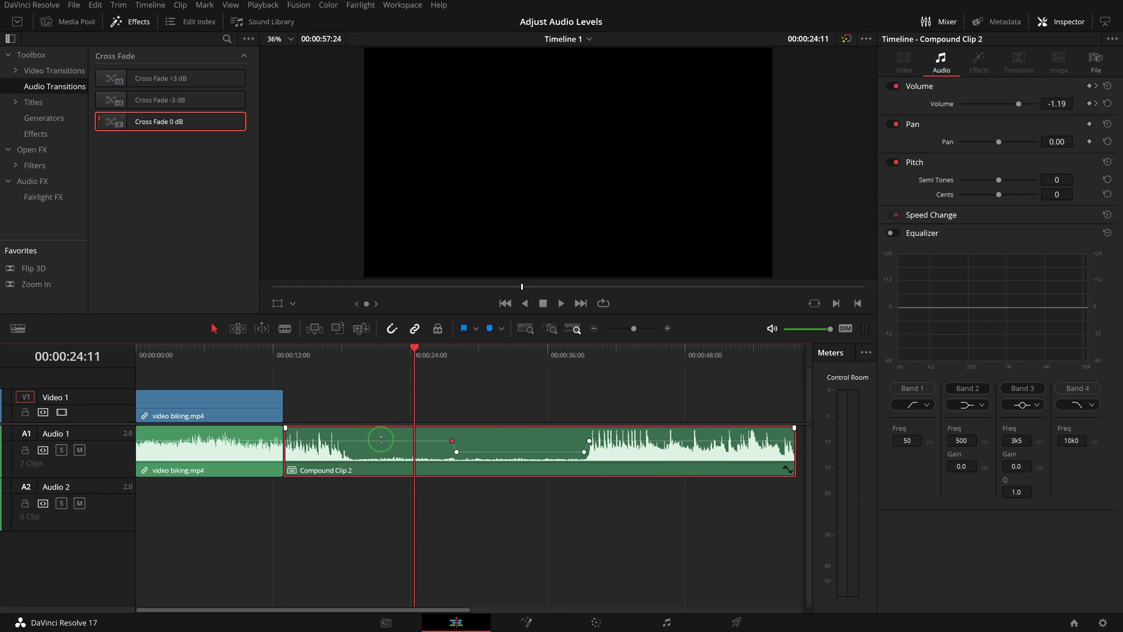
# Add two volume keyframes after the dip and lower the later one so the clip fades near the end.
pyautogui.click(786, 469)
pyautogui.click(660, 523)
pyautogui.click(673, 523)
pyautogui.moveTo(673, 523); pyautogui.dragTo(698, 532)
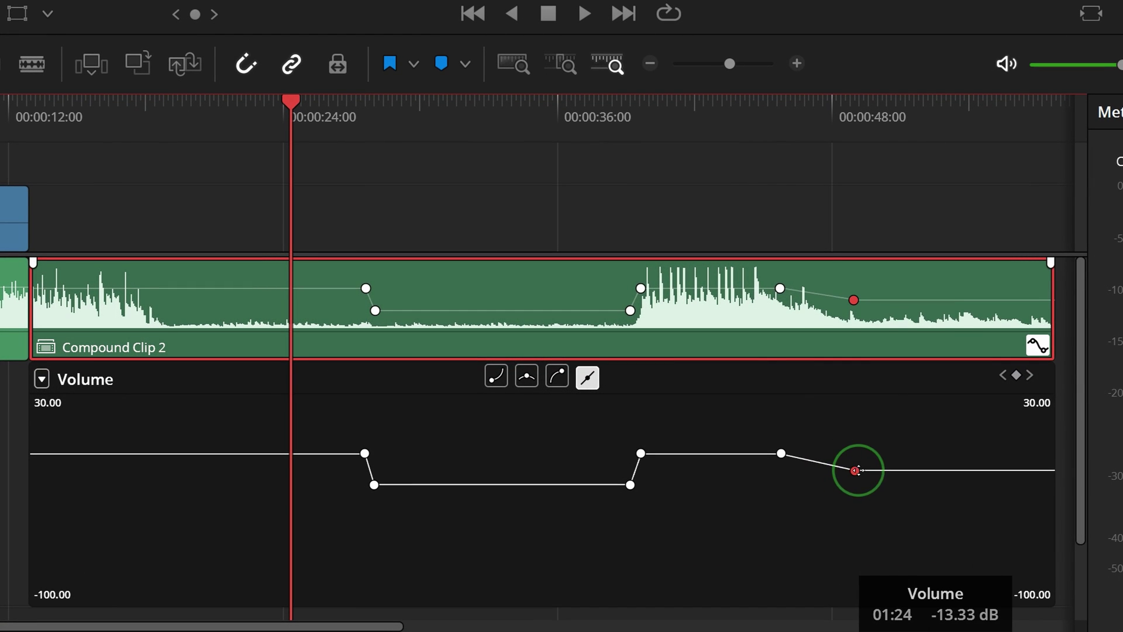
pyautogui.moveTo(855, 470); pyautogui.dragTo(855, 481)
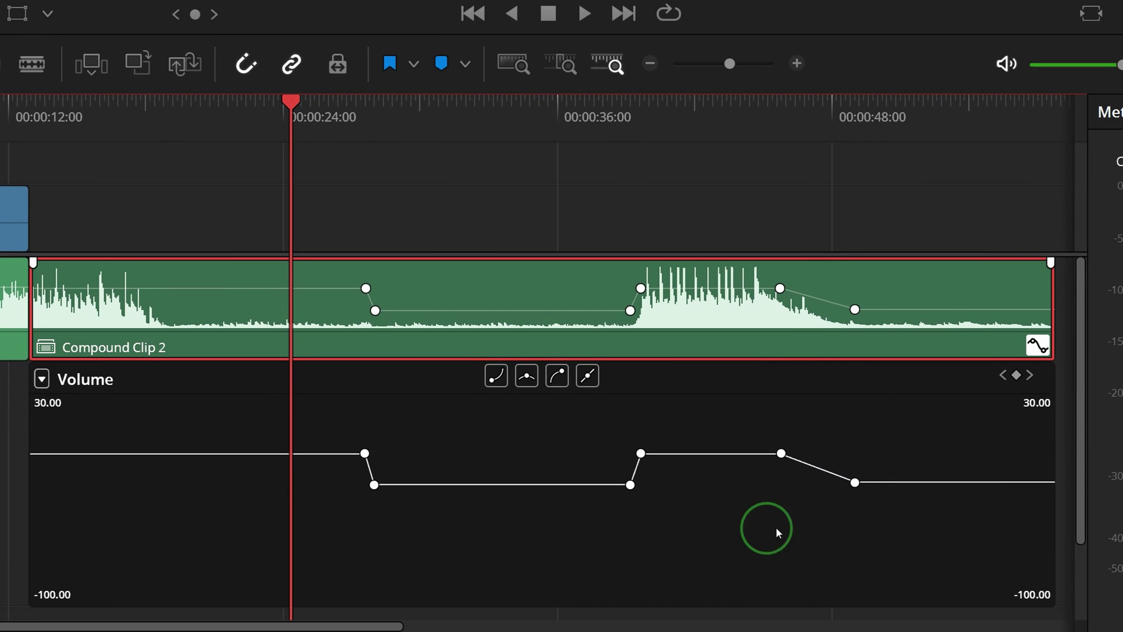